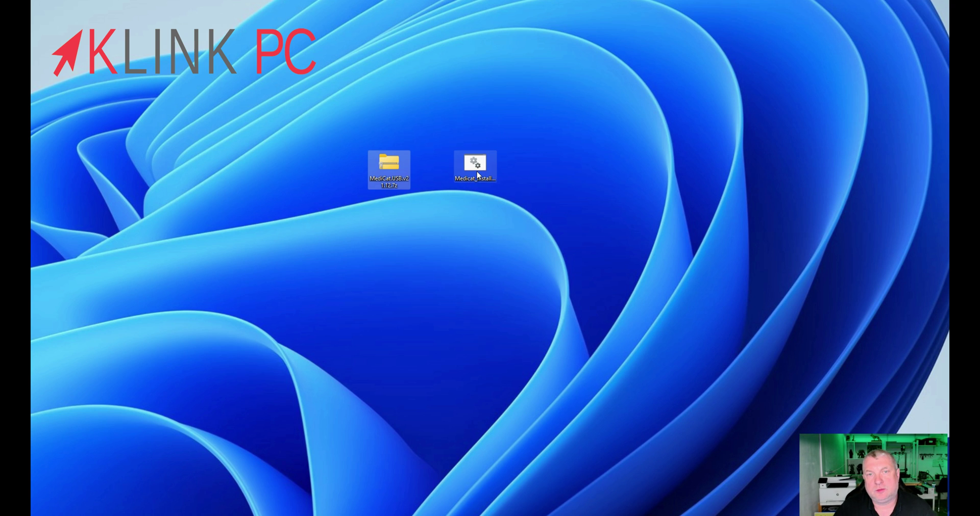
Run Medicat_Installer.bat from the desktop, allowing it past SmartScreen and granting it administrator rights.
double_click(477, 172)
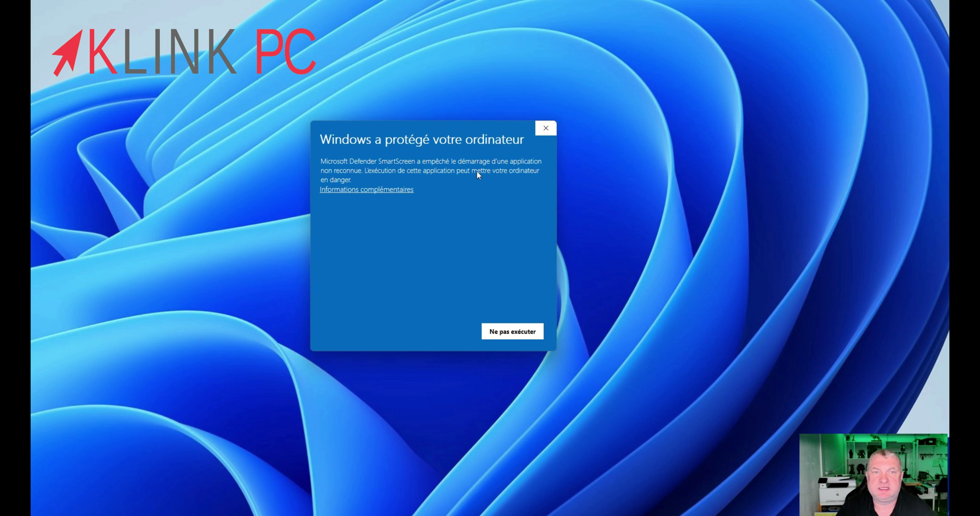
click(390, 192)
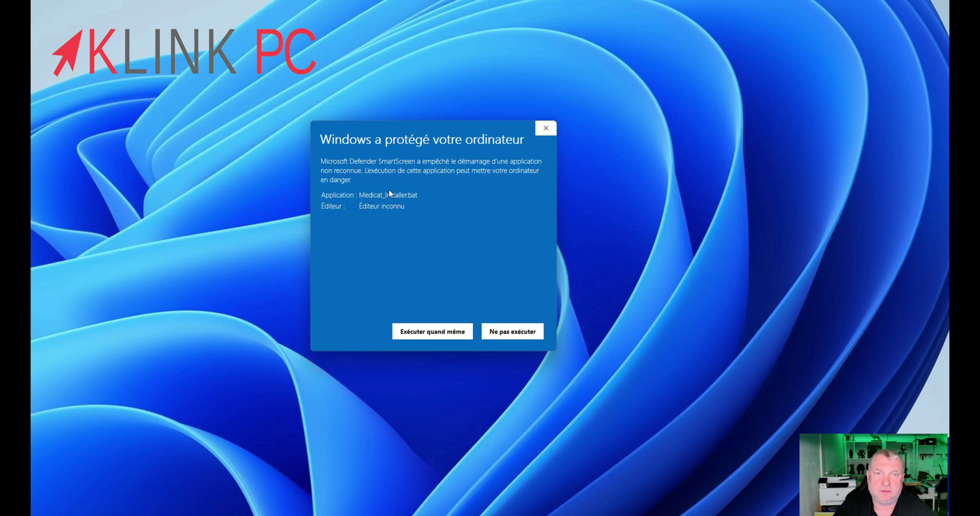
click(419, 329)
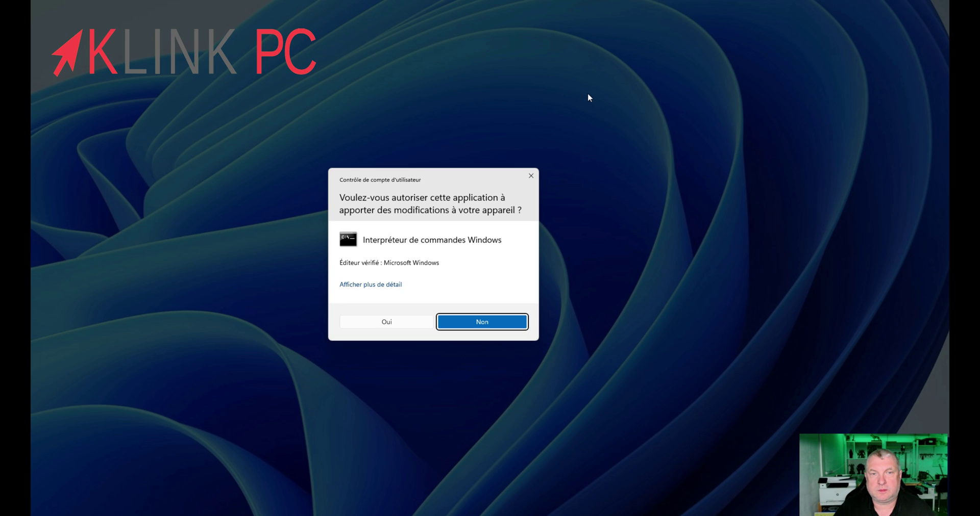
click(399, 322)
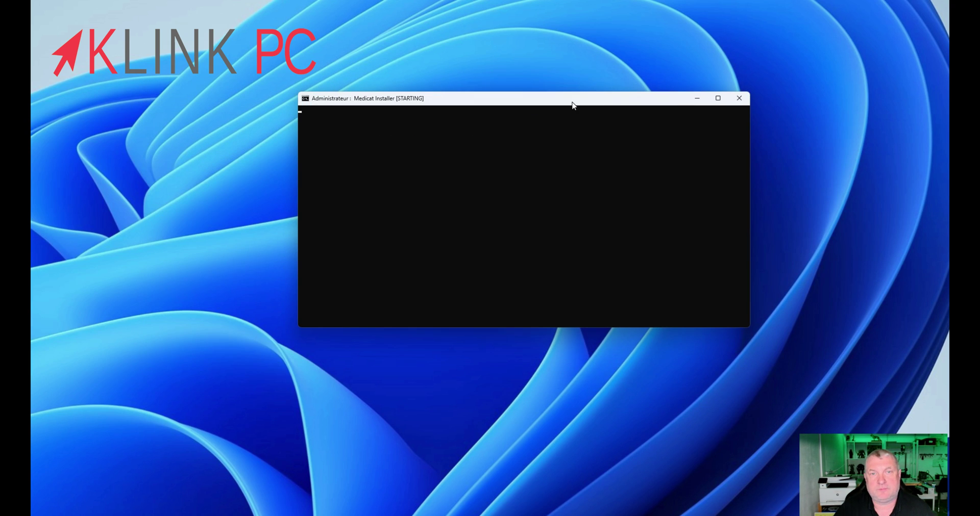
drag(572, 105, 549, 105)
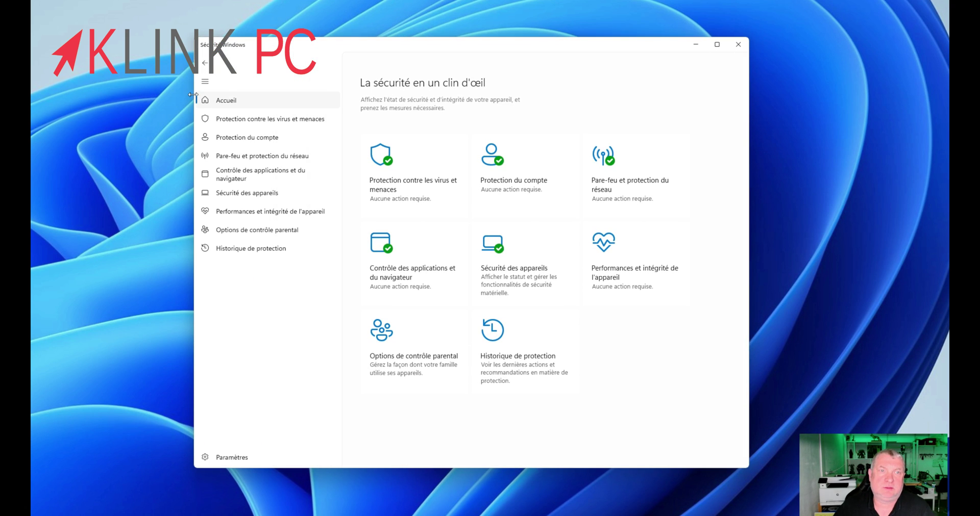
Turn off real-time virus and threat protection in Windows Security, authorise the change and close the window.
click(257, 121)
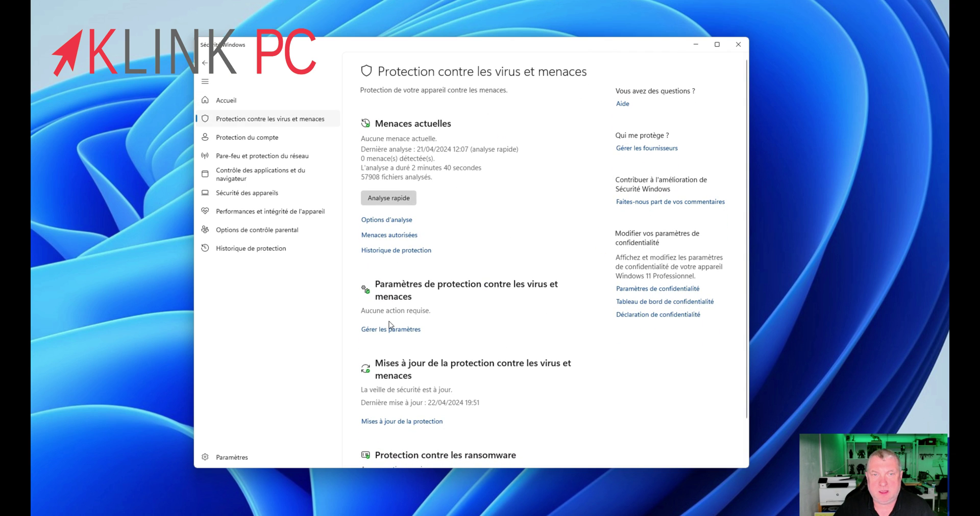
click(391, 329)
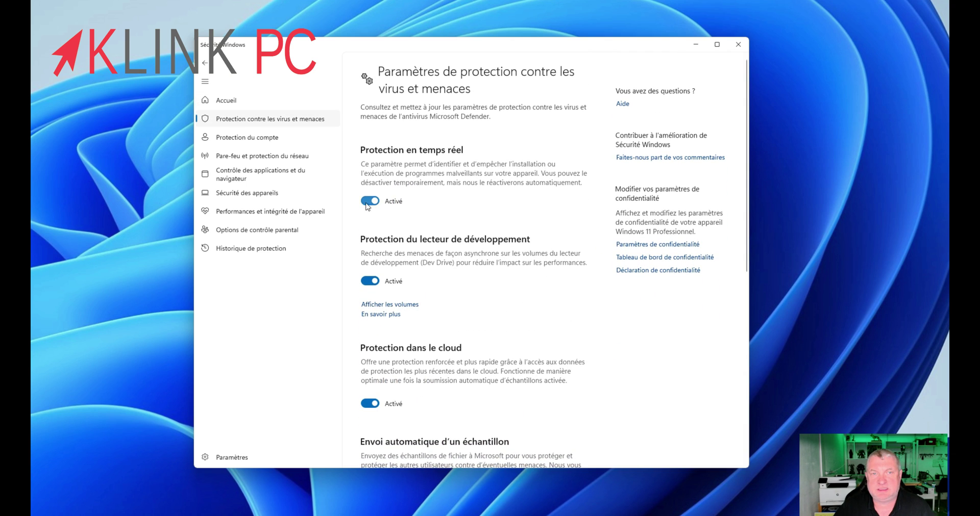
click(367, 204)
click(387, 322)
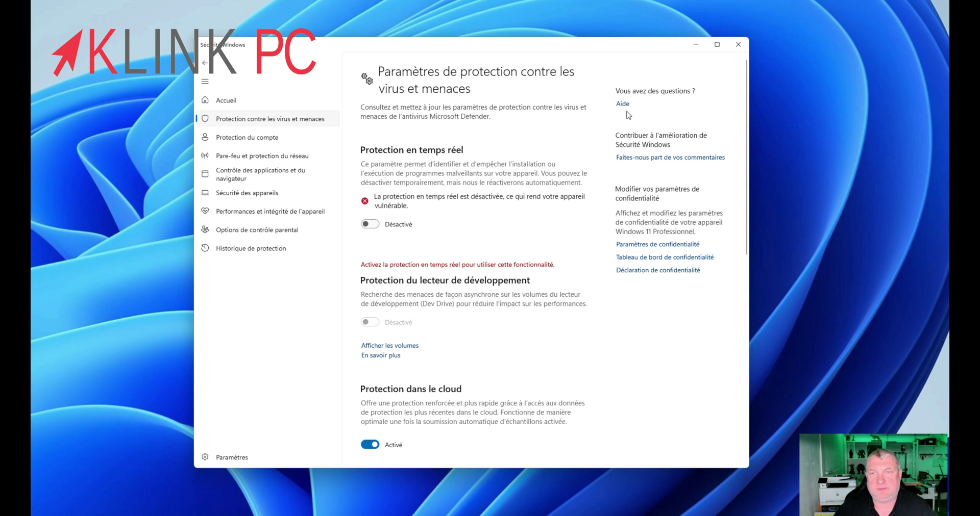
click(739, 44)
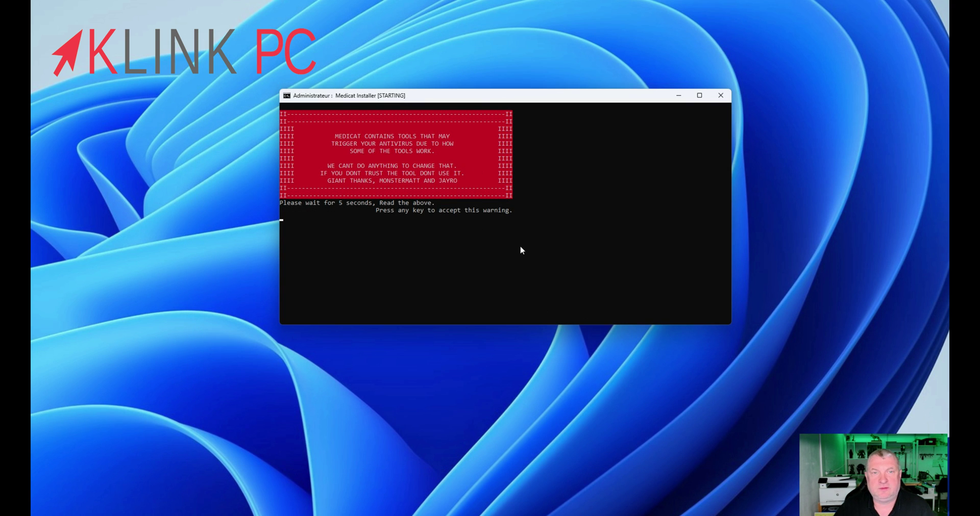
Accept the MediCat installer's antivirus warning and continue past the welcome and licence screens to its main menu.
key(Return)
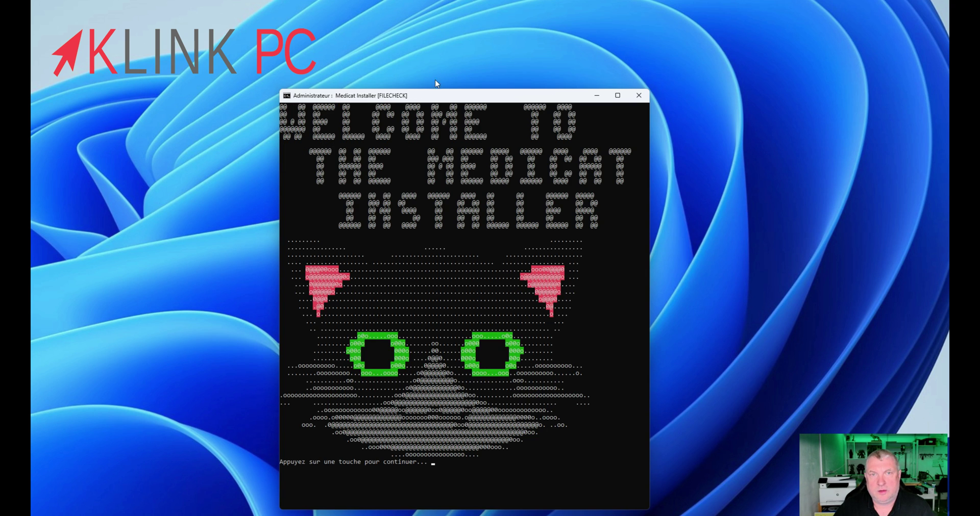
key(Return)
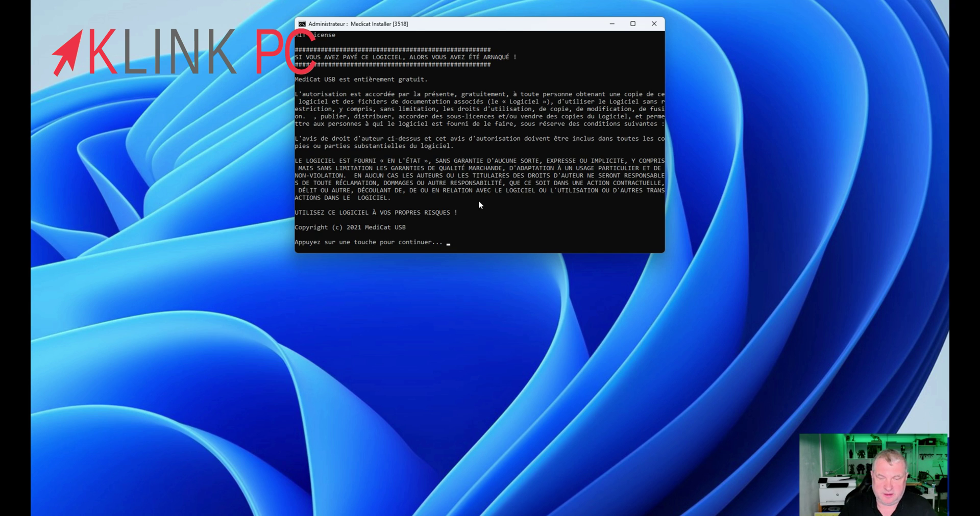
key(Return)
drag(431, 32, 460, 87)
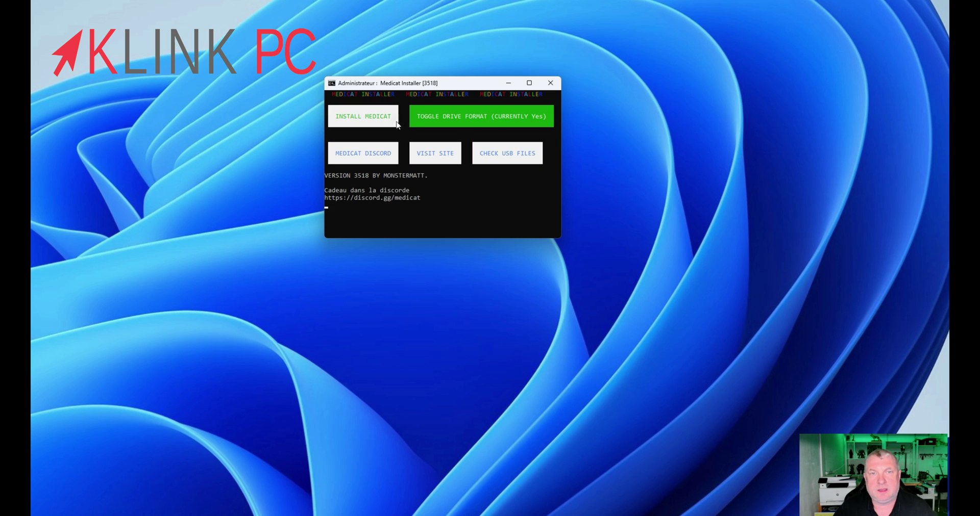
Start the MediCat installation and choose KINGSTON (F:) as the target drive.
click(362, 118)
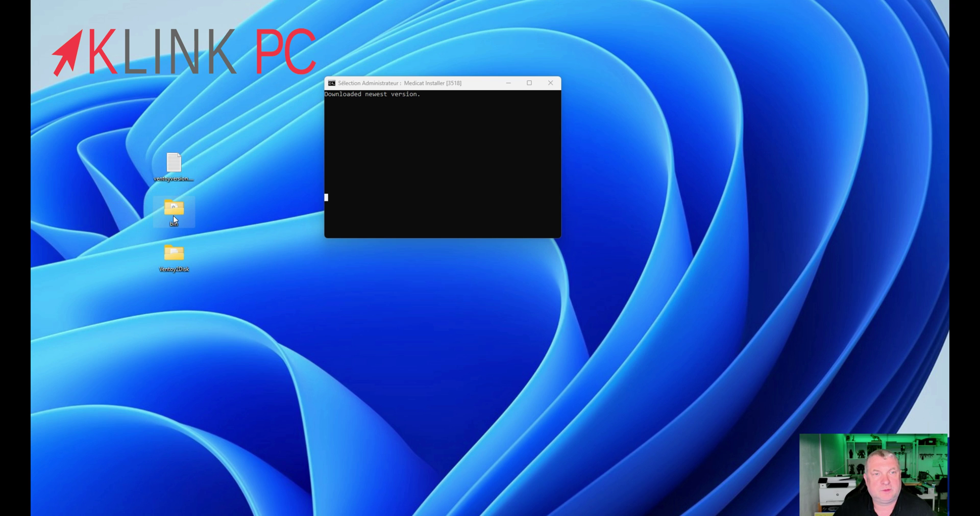
drag(481, 83, 482, 87)
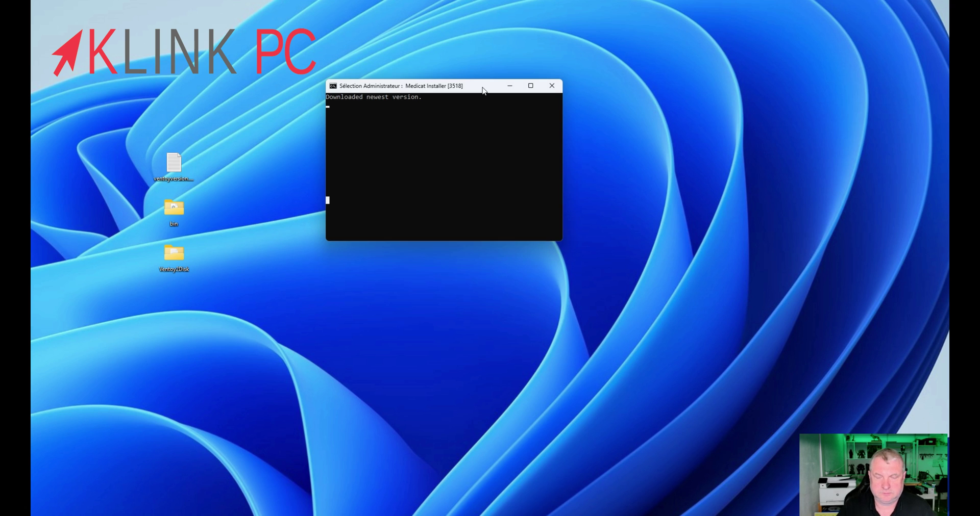
key(Return)
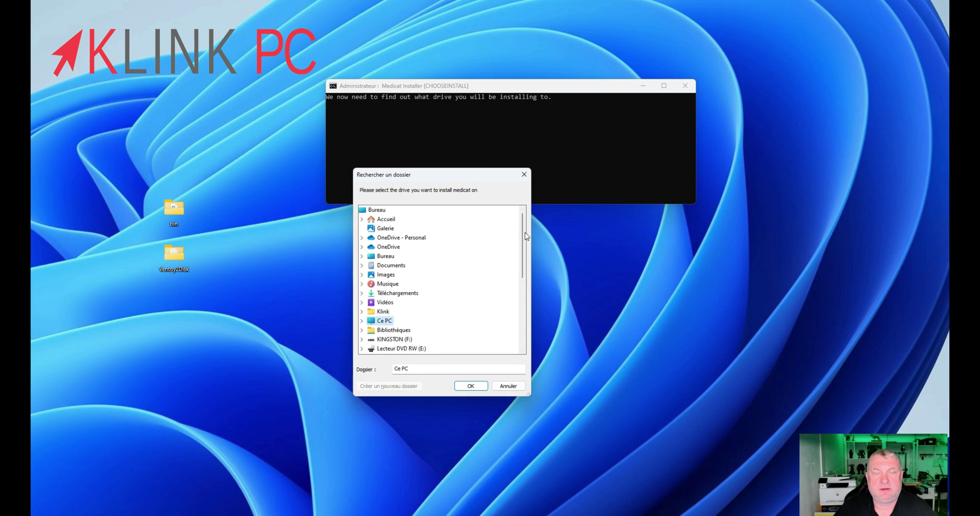
drag(464, 174, 473, 108)
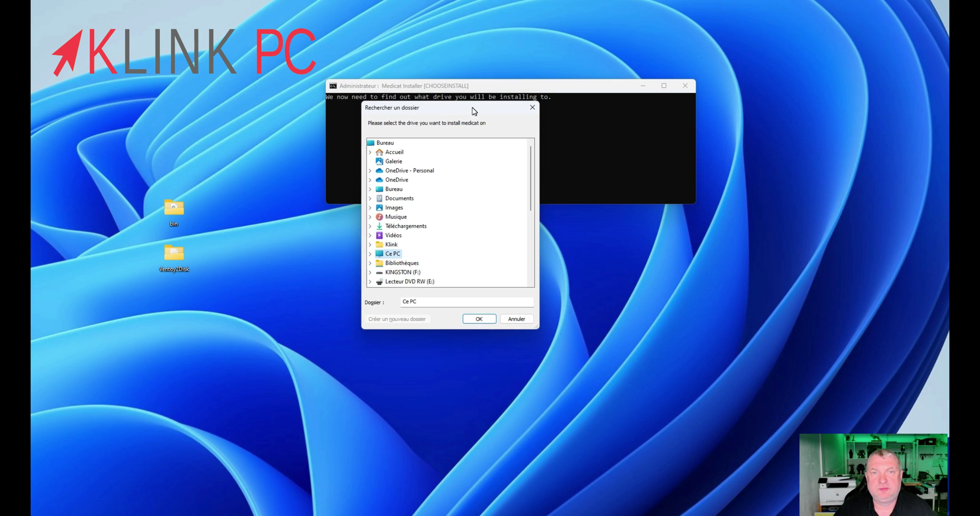
click(403, 274)
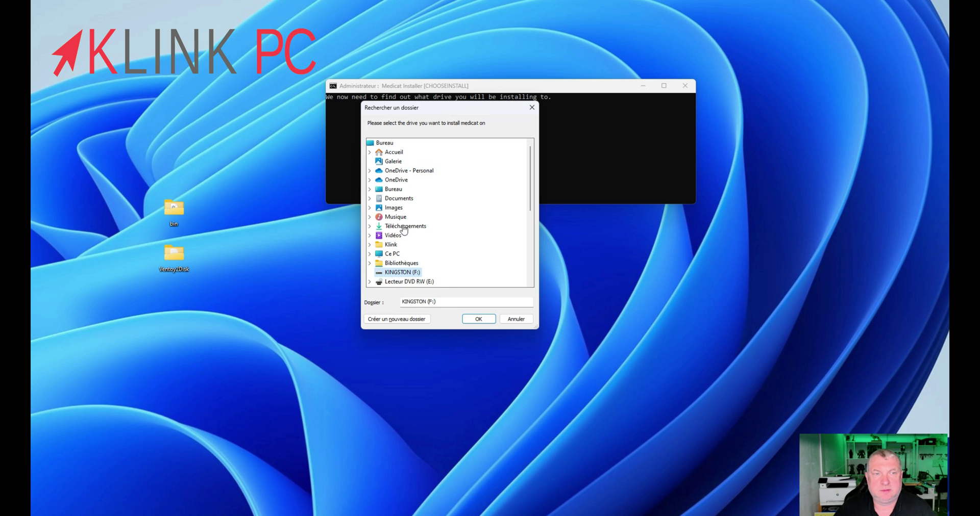
click(481, 320)
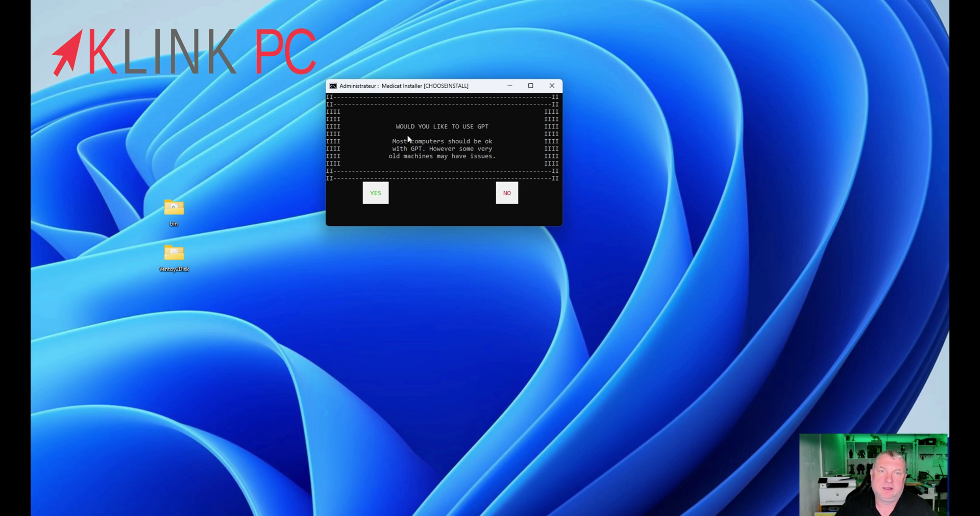
Enable GPT and Secure Boot for the MediCat drive and confirm F as the drive letter.
click(382, 202)
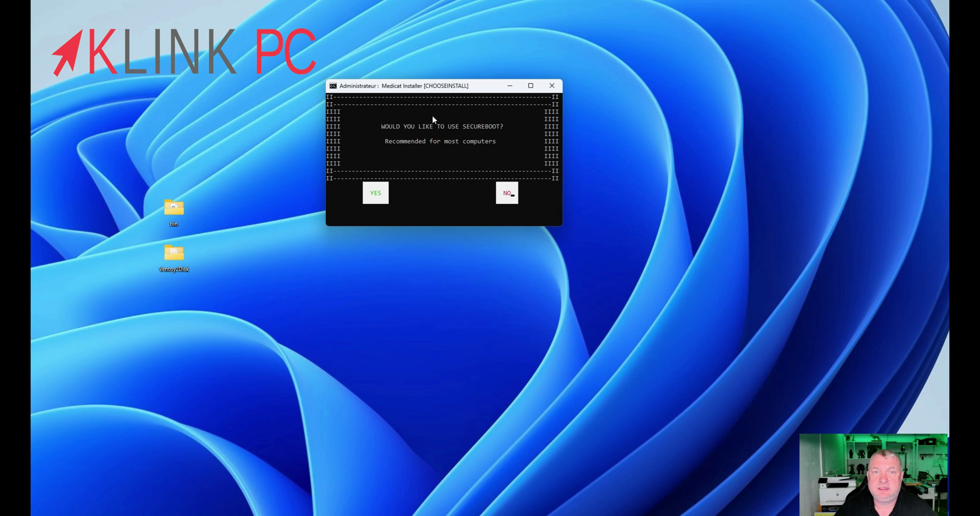
click(384, 190)
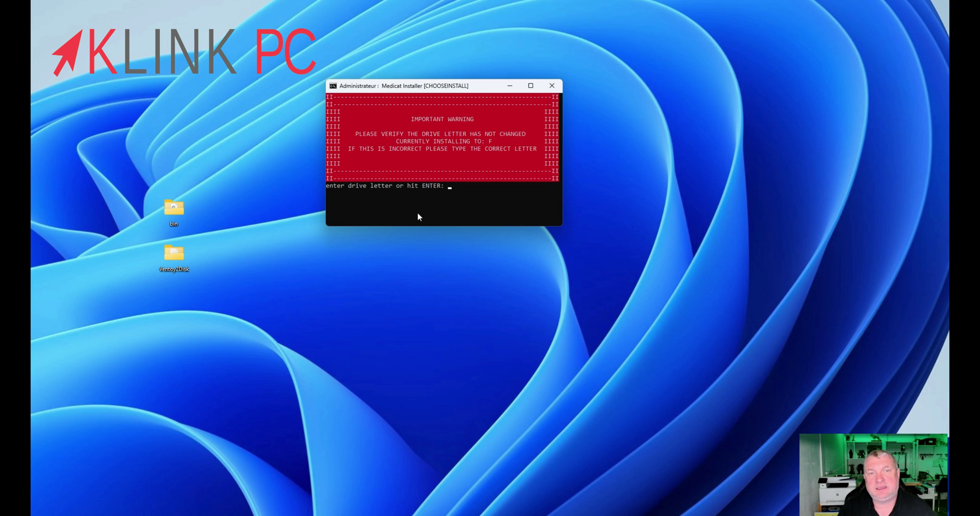
key(Return)
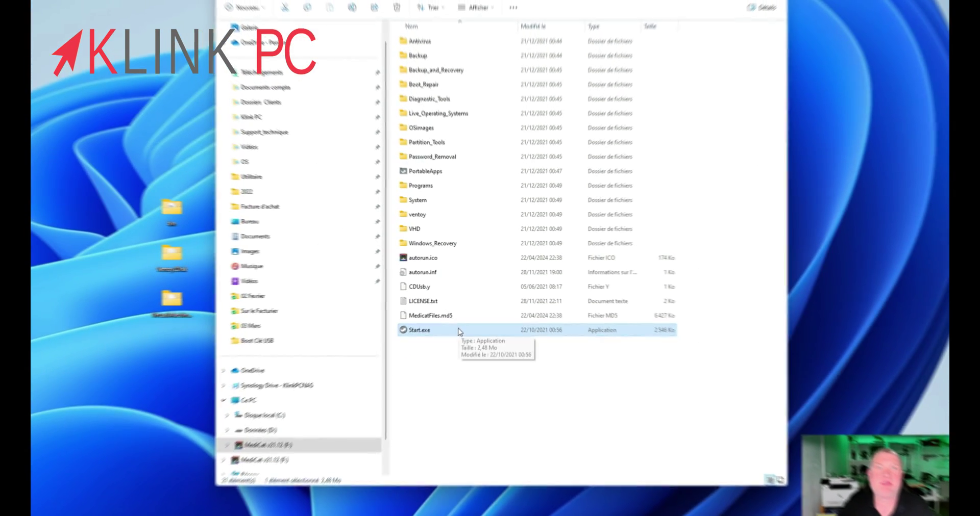
Launch Start.exe from the MediCat v21.12 (F:) drive and run CrystalDiskInfo from the MediCat menu.
double_click(459, 331)
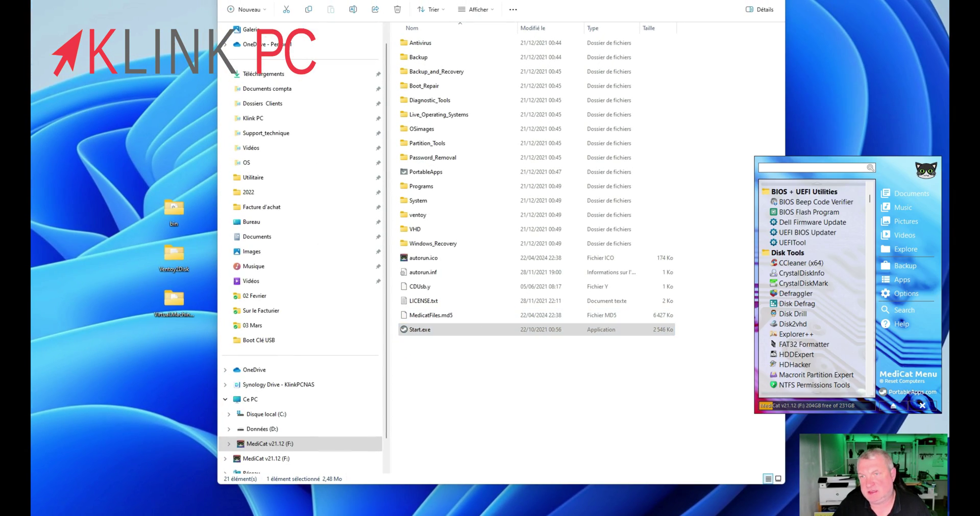
drag(884, 167, 881, 129)
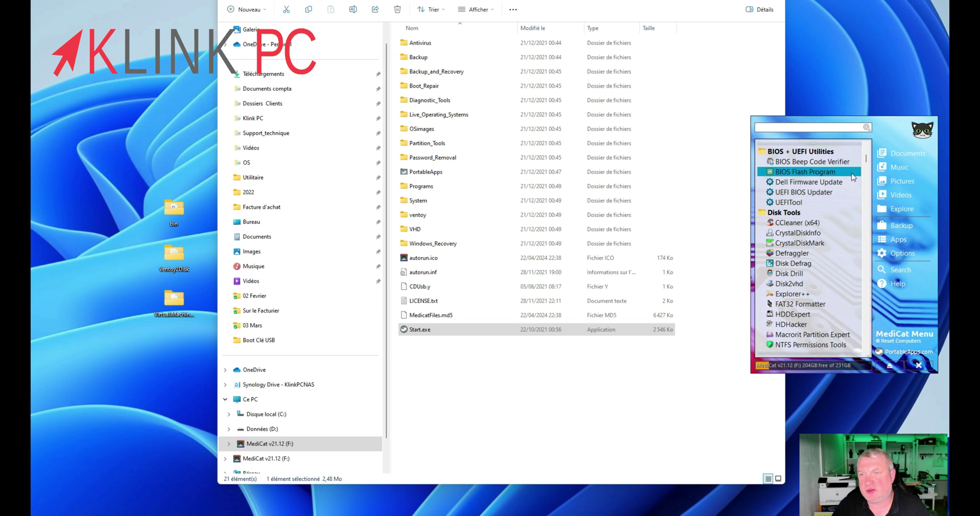
click(799, 234)
key(Return)
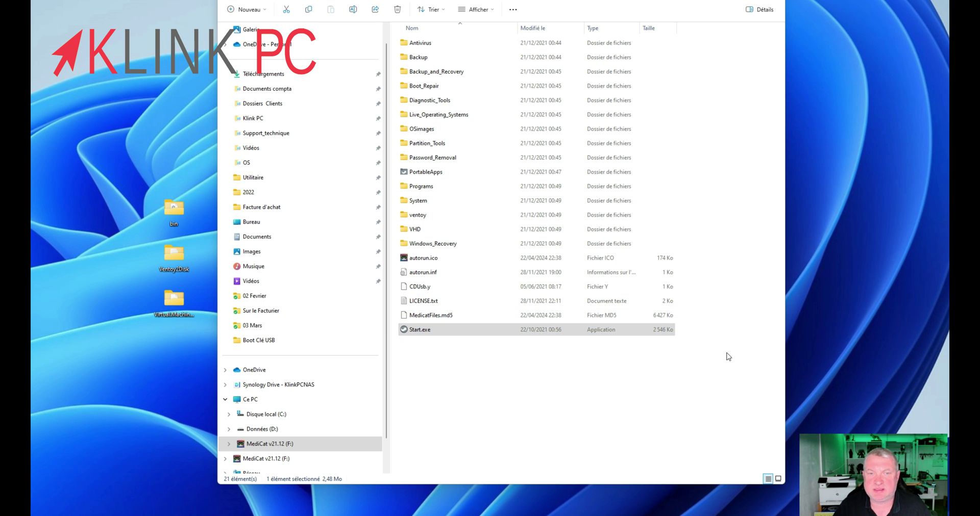
Bring back the MediCat menu and look through the portable tools it offers.
click(660, 334)
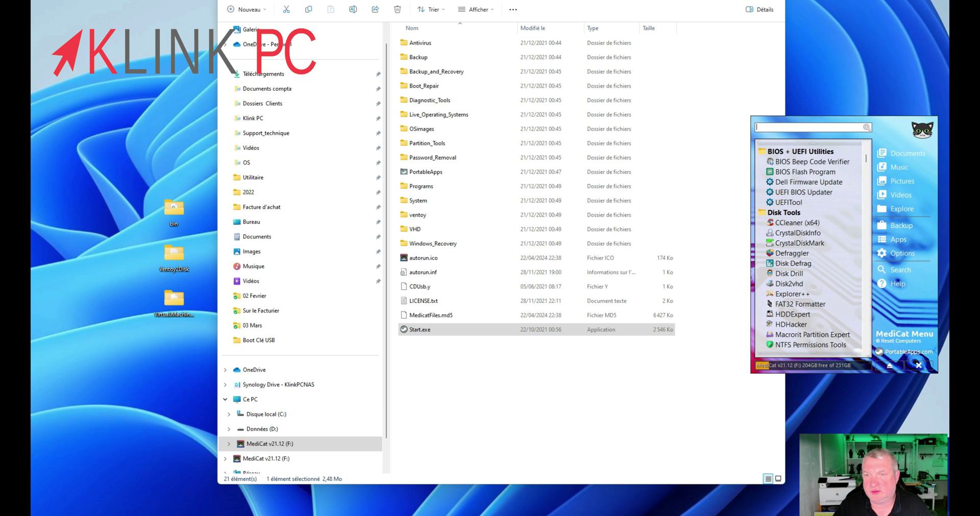
scroll(865, 175, down, 3)
scroll(856, 289, down, 15)
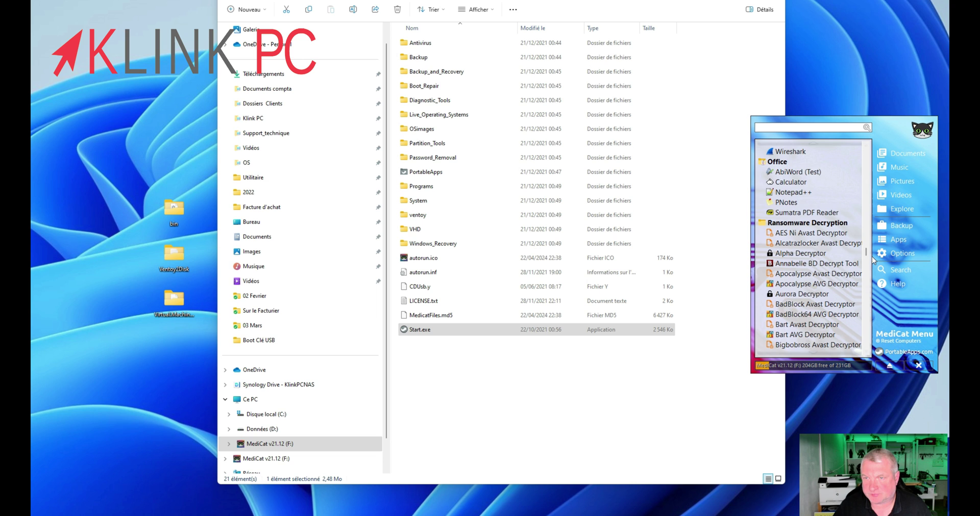
drag(866, 254, 880, 138)
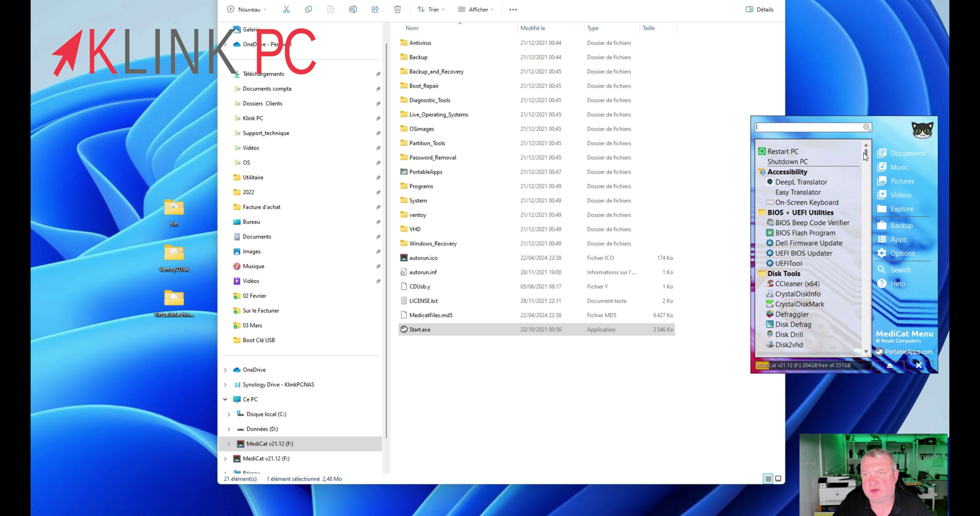
drag(865, 155, 851, 115)
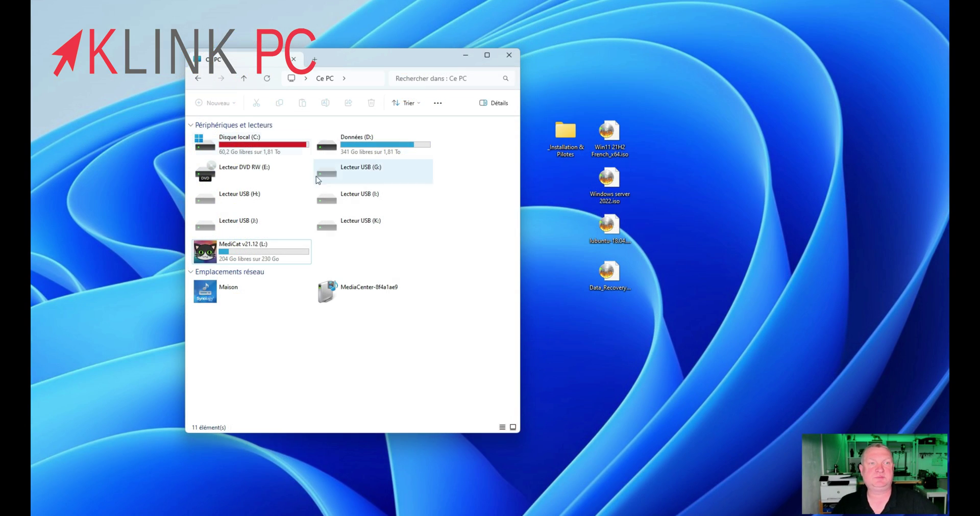
Copy the four ISO files from the desktop into the OSimages folder of the MediCat v21.12 (L:) drive.
double_click(274, 255)
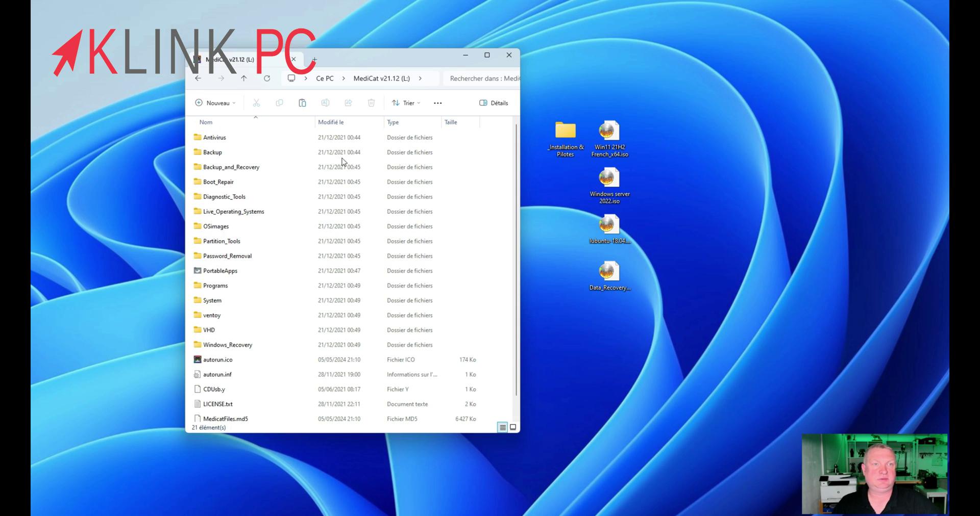
double_click(239, 231)
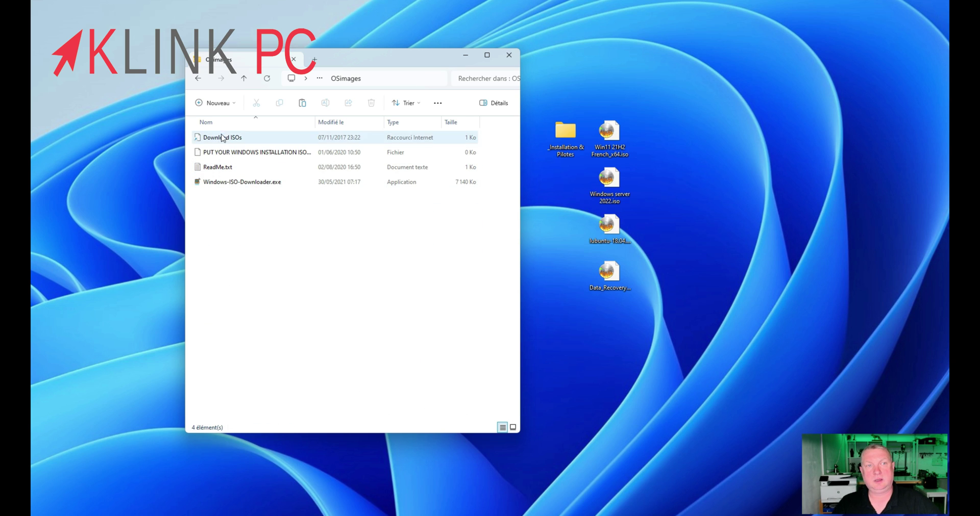
drag(312, 123, 368, 123)
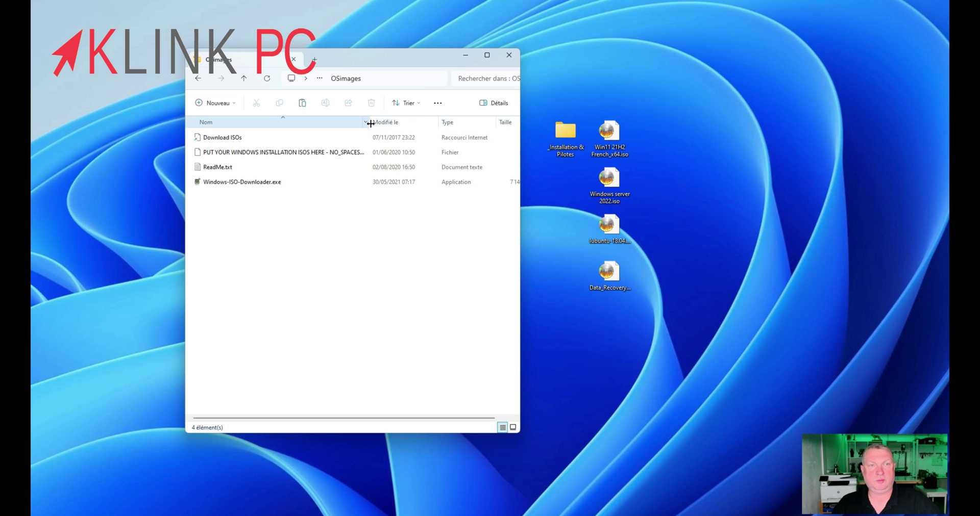
drag(635, 296, 297, 232)
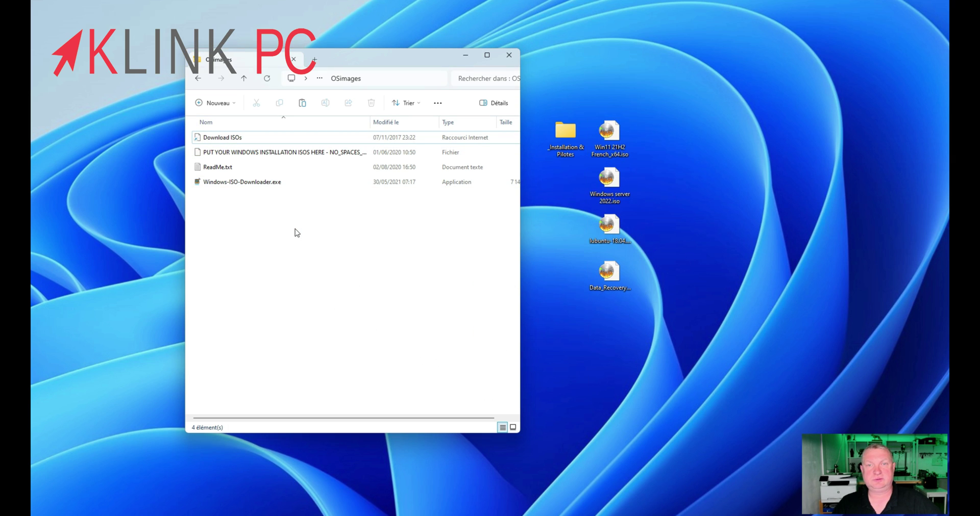
drag(532, 141, 829, 240)
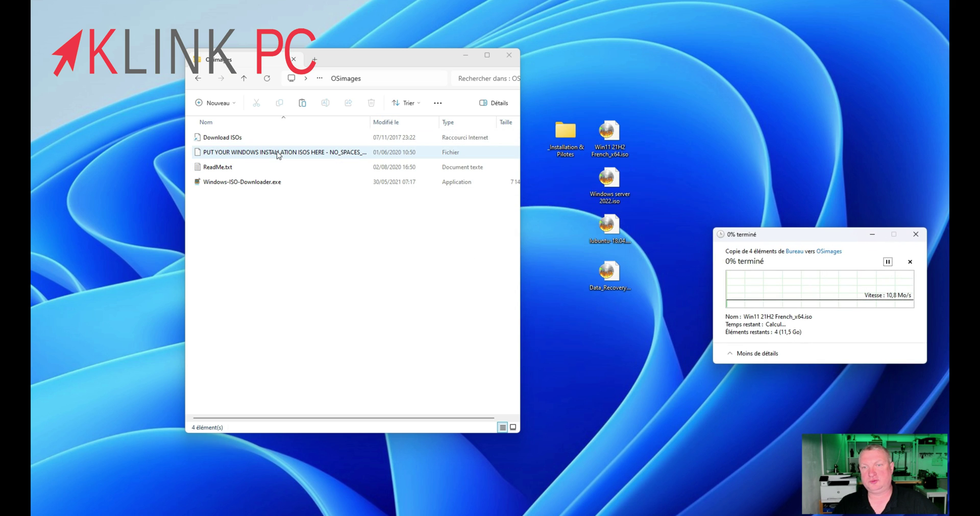
Check the contents of the desktop folder _Installation & Pilotes and copy it to the root of the MediCat v21.12 (L:) drive.
click(244, 77)
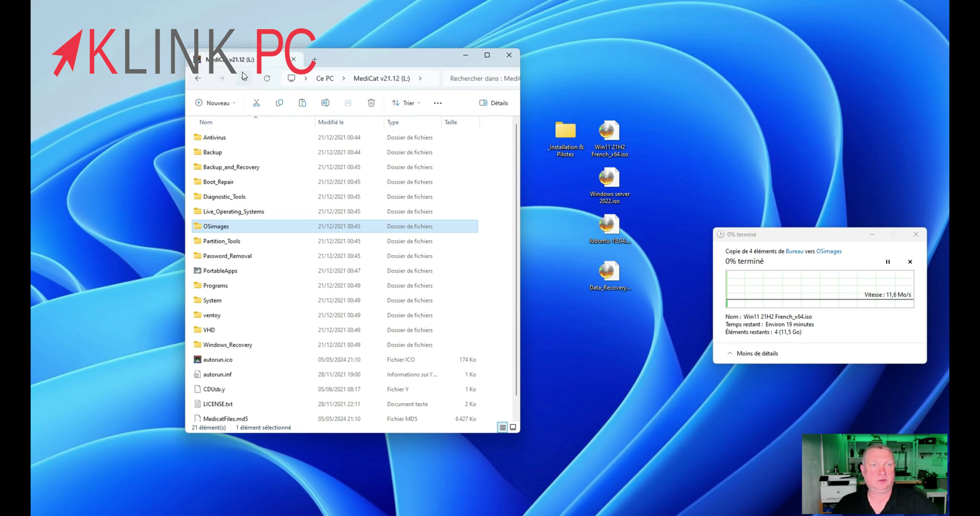
click(547, 151)
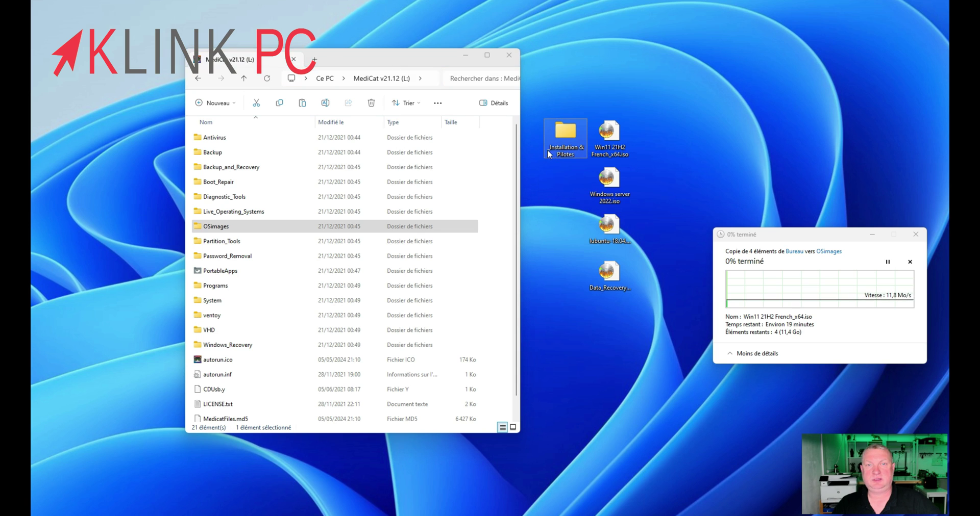
double_click(571, 137)
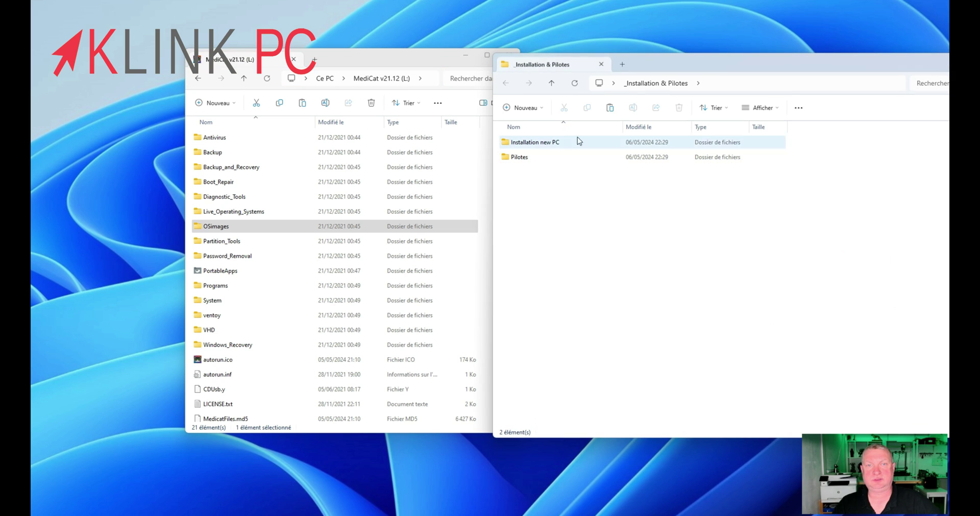
click(555, 146)
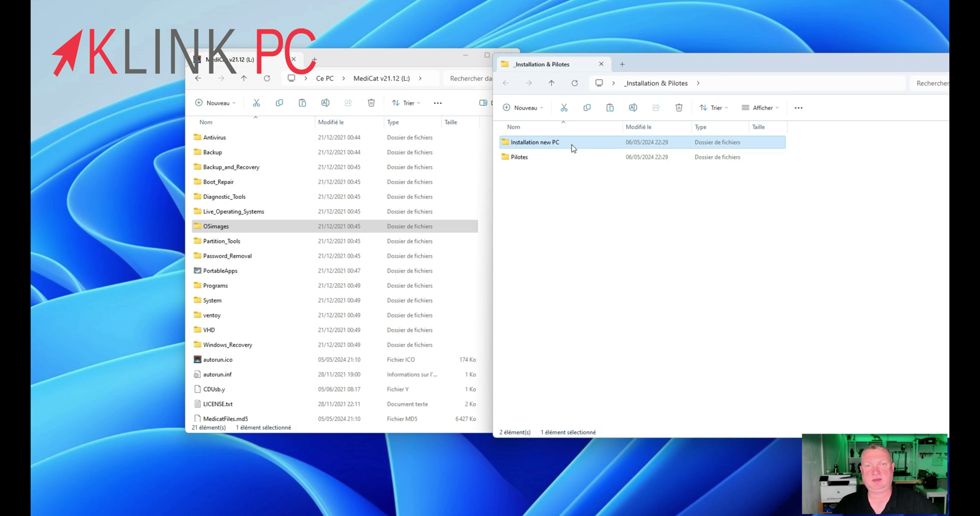
double_click(573, 147)
click(552, 86)
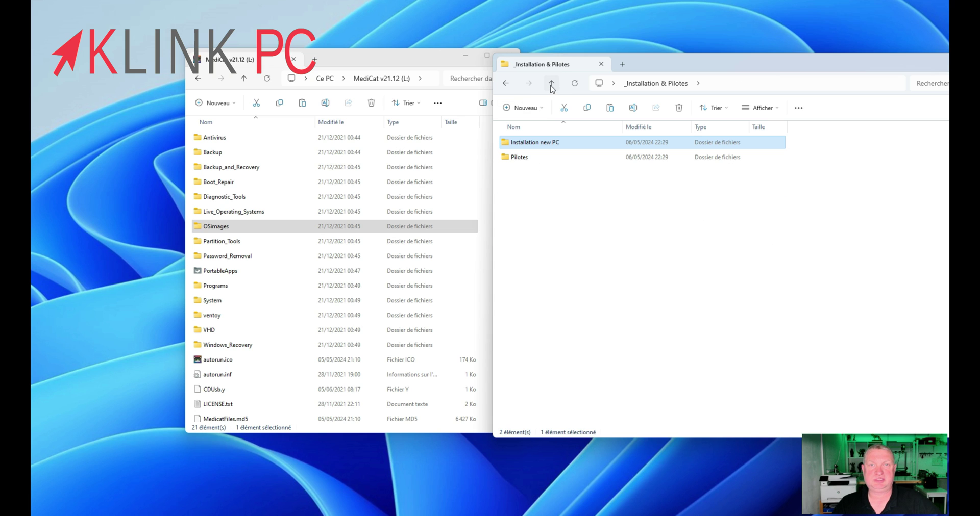
click(552, 84)
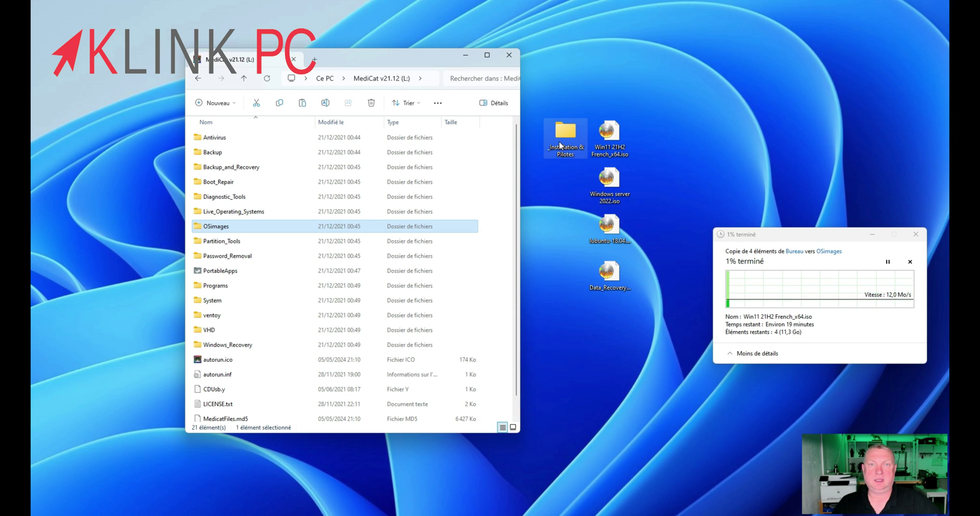
drag(565, 133, 478, 377)
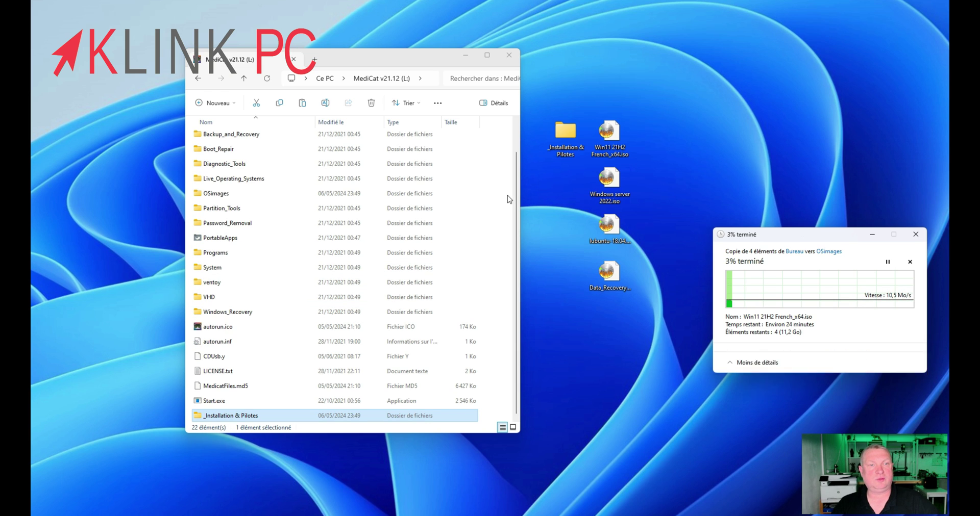
drag(399, 60, 384, 85)
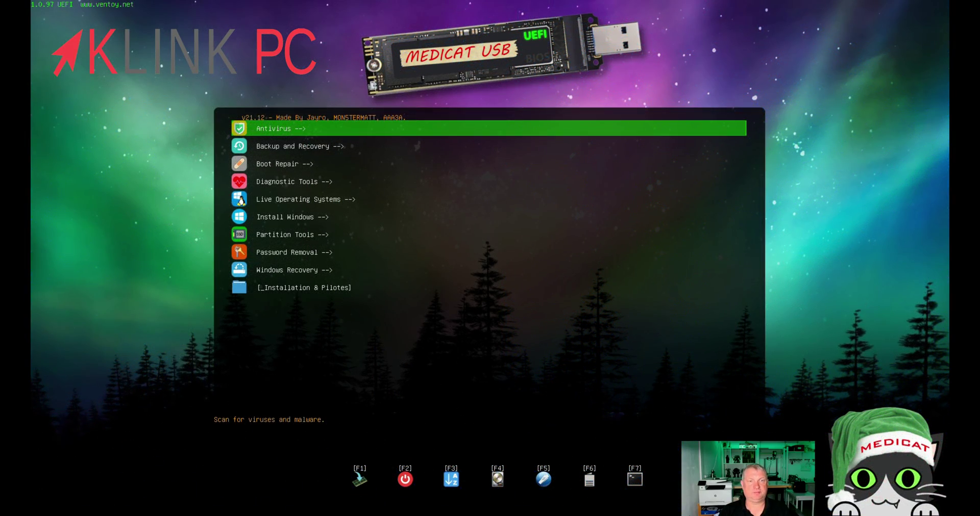
Look through the categories of the MediCat USB boot menu, from Antivirus down to _Installation & Pilotes and back.
key(Down)
key(Down)
key(Down)
key(Down)
key(Down)
key(Down)
key(Down)
key(Down)
key(Down)
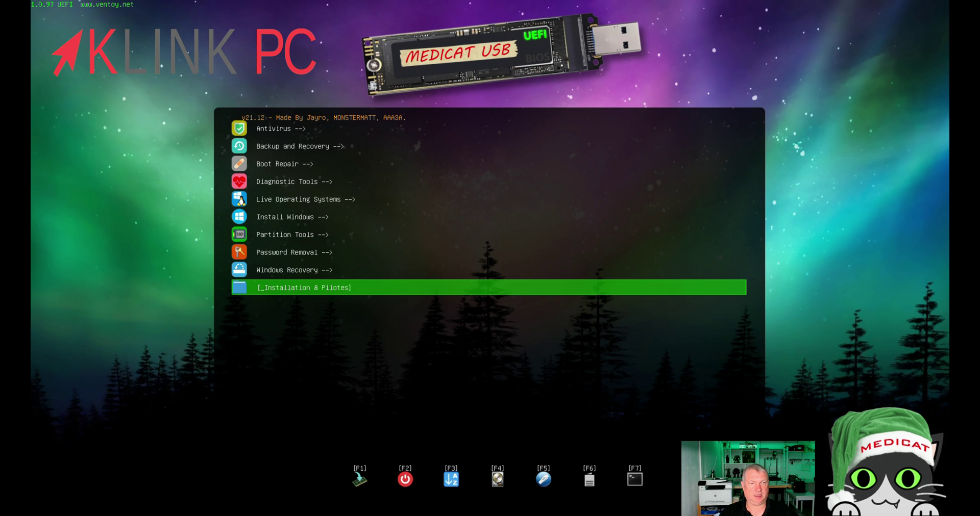
key(Up)
key(Up)
key(Up)
key(Up)
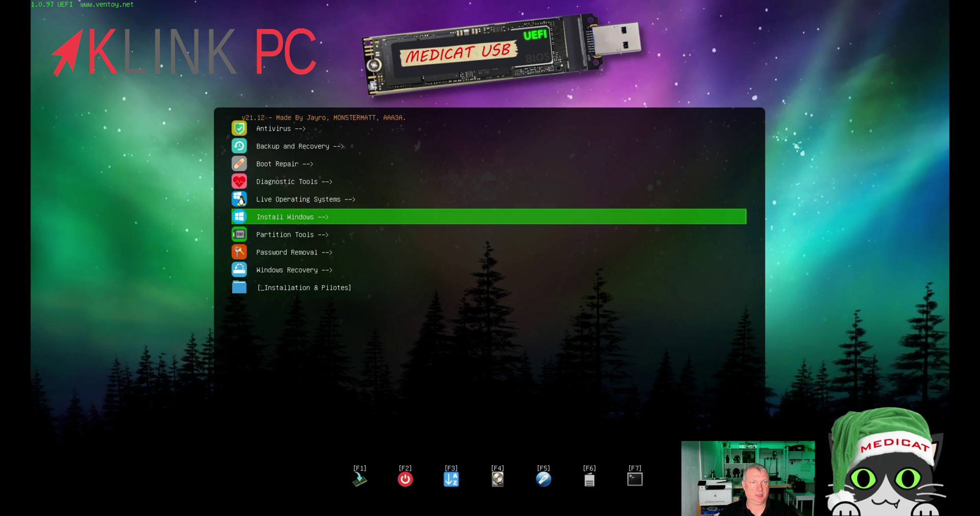
key(Up)
key(Up)
key(Up)
key(Up)
key(Up)
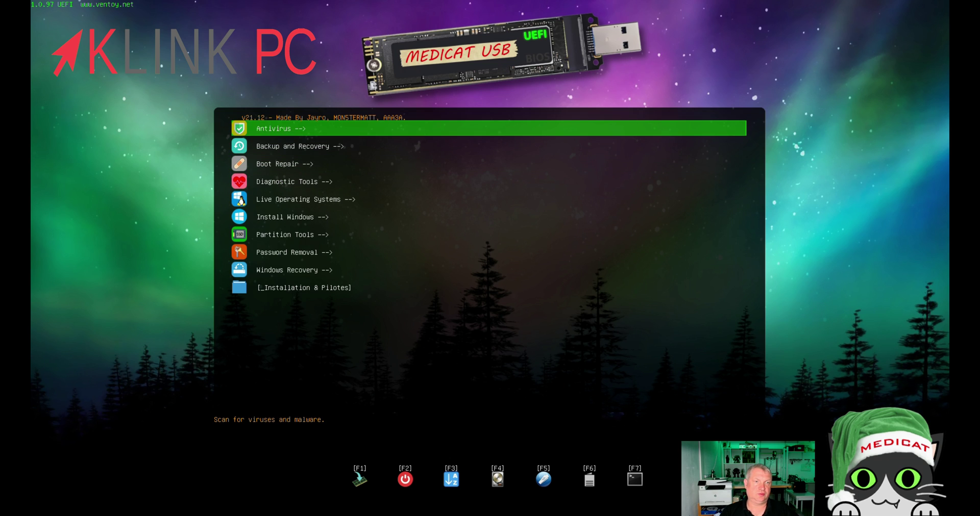
Examine the Antivirus category and its Malwarebytes submenu, and return to the main boot menu.
key(Return)
key(Down)
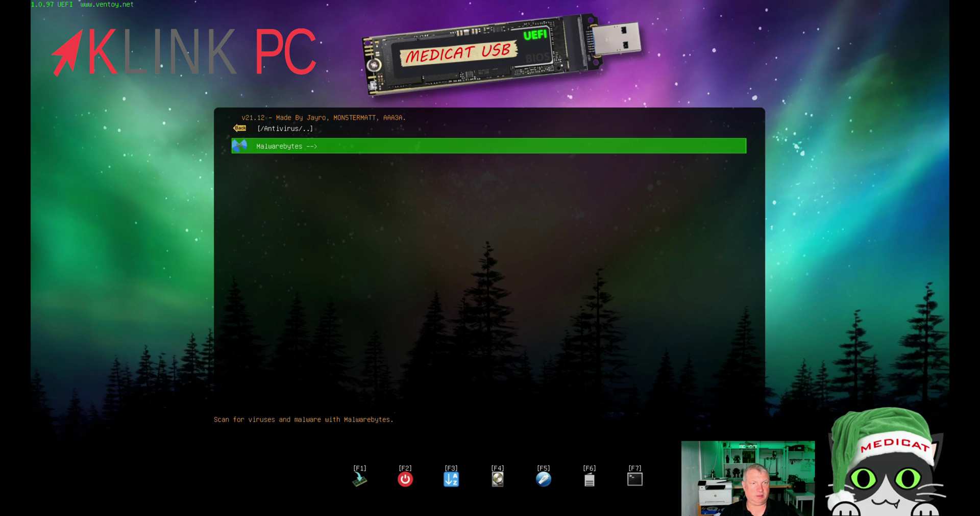
key(Return)
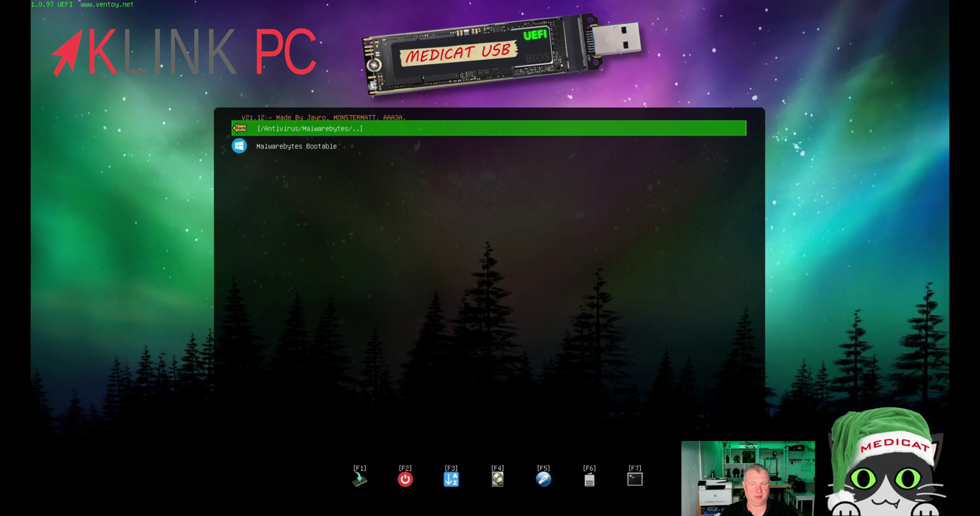
key(Return)
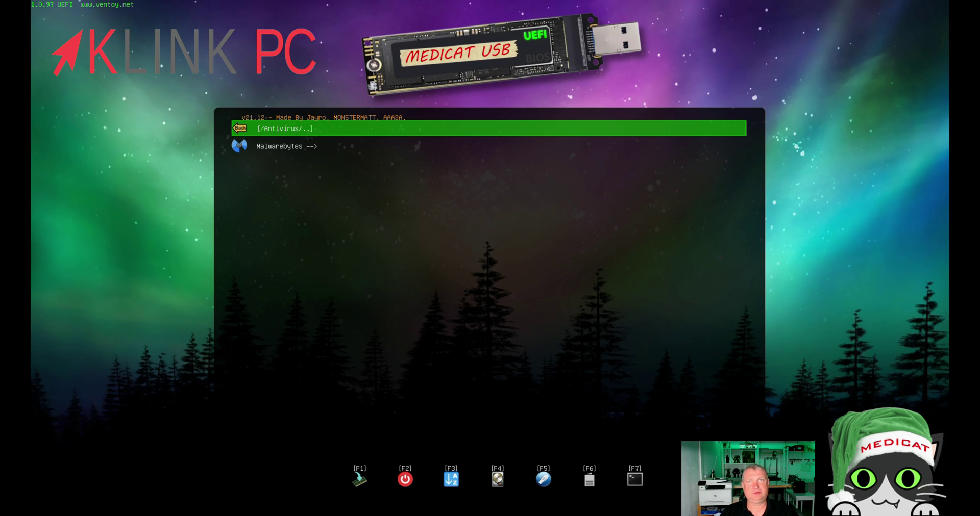
key(Return)
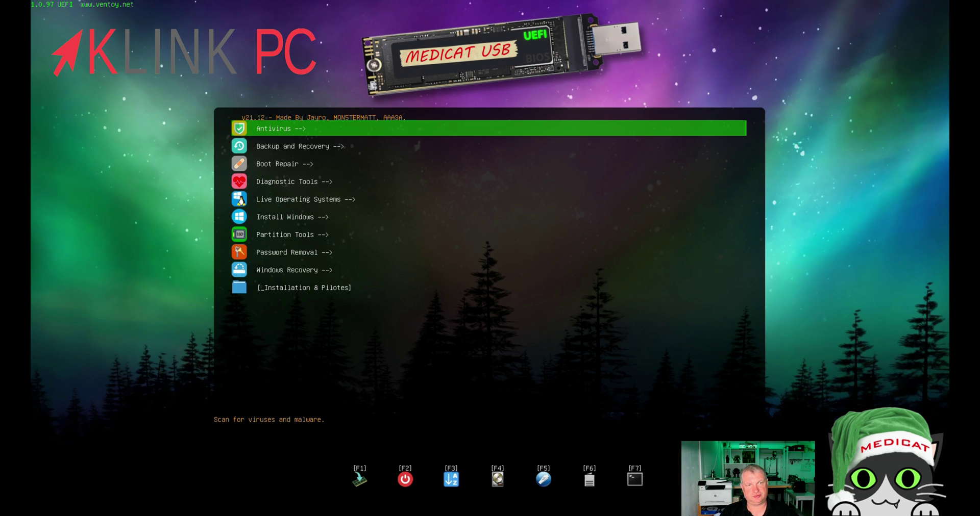
Examine the tools in the Backup and Recovery category and return to the main boot menu.
key(Down)
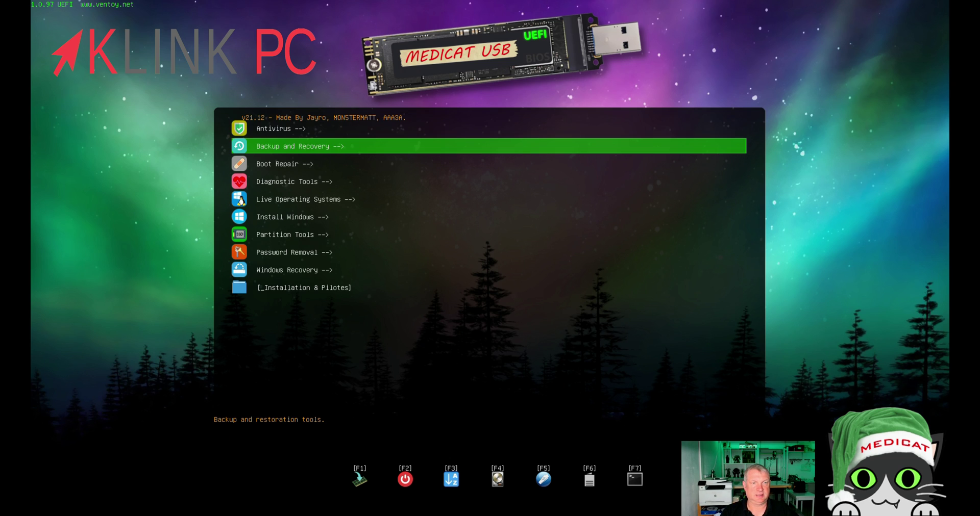
key(Return)
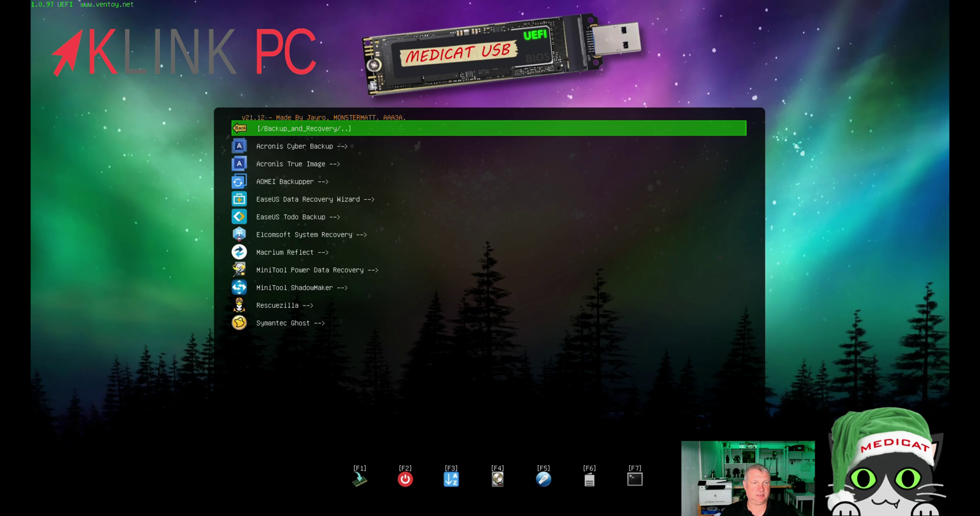
key(Down)
key(Down)
key(Down)
key(Down)
key(Down)
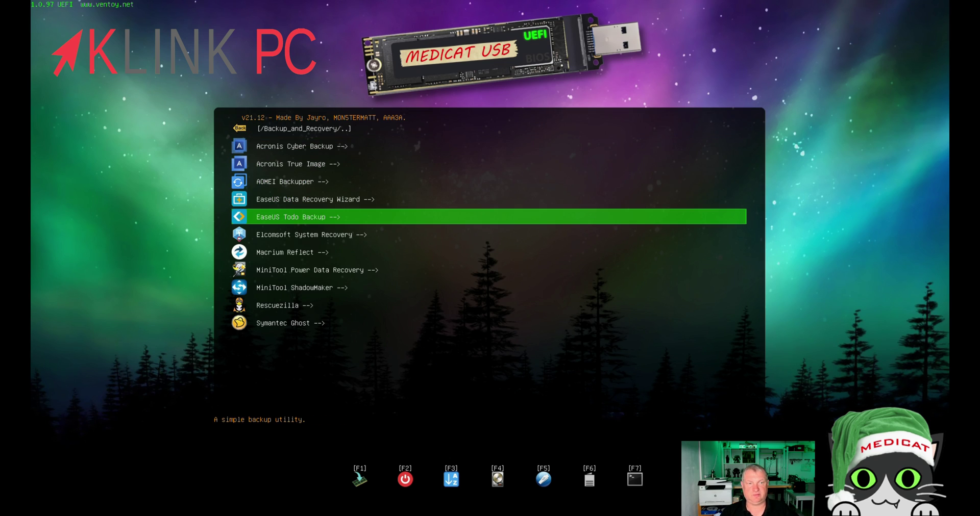
key(Down)
key(Down)
key(Down)
key(Down)
key(Down)
key(Down)
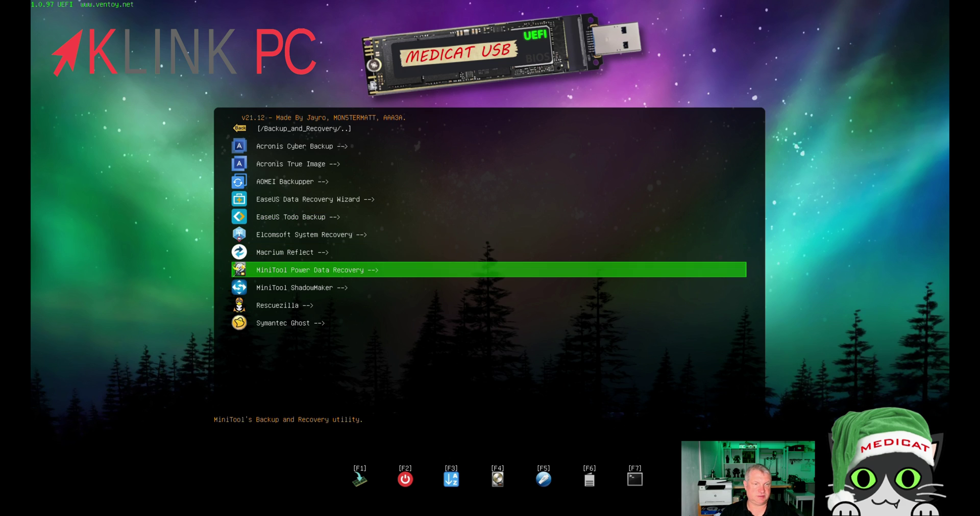
key(Up)
key(Up)
key(Up)
key(Up)
key(Up)
key(Up)
key(Up)
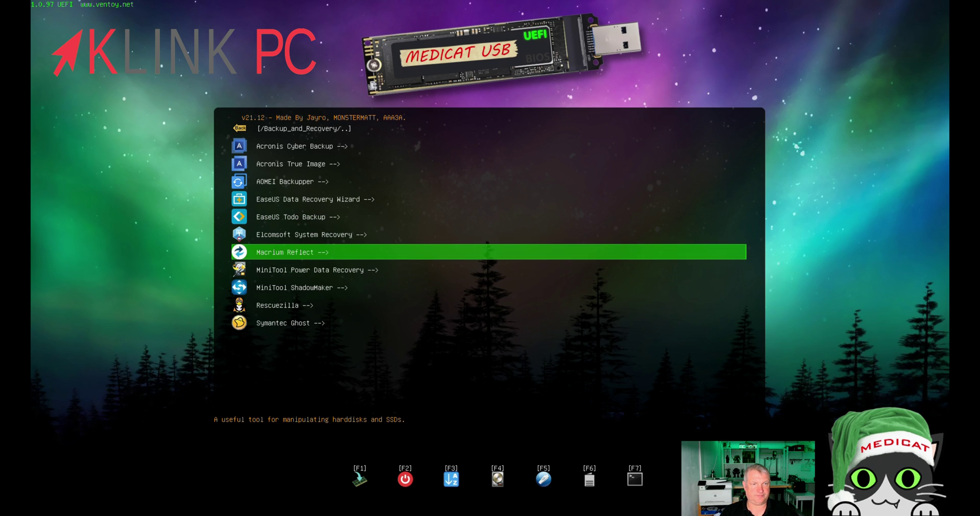
key(Up)
key(Up)
key(Up)
key(Up)
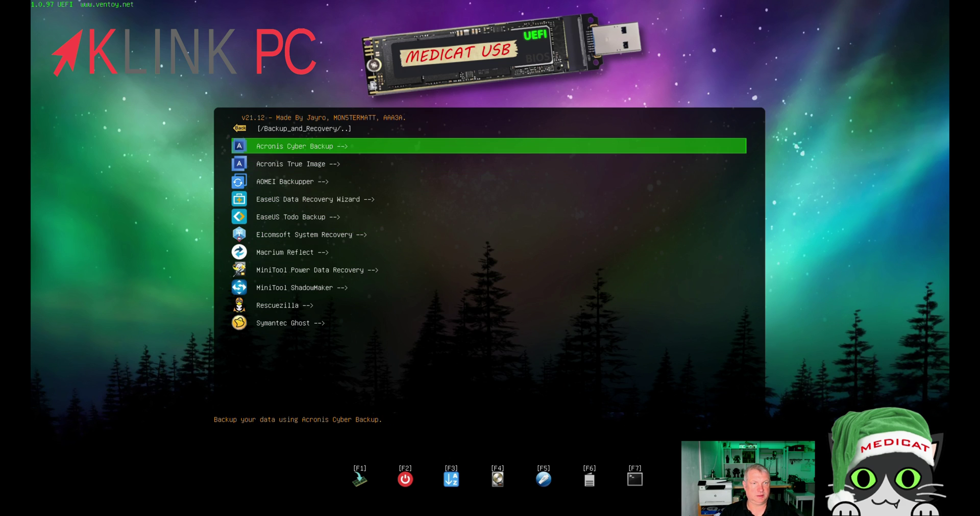
key(Return)
Examine the tools in the Boot Repair category and return to the main boot menu.
key(Down)
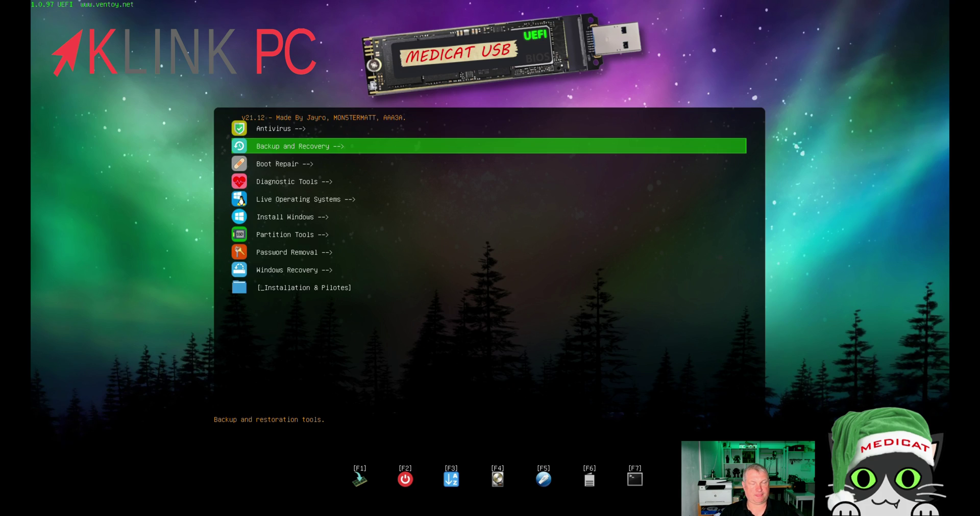
key(Down)
key(Return)
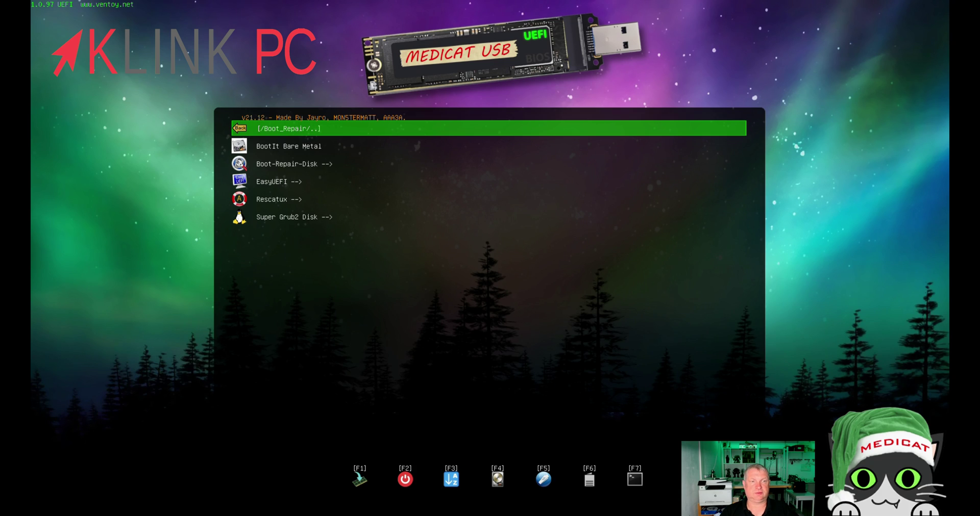
key(Down)
key(Down)
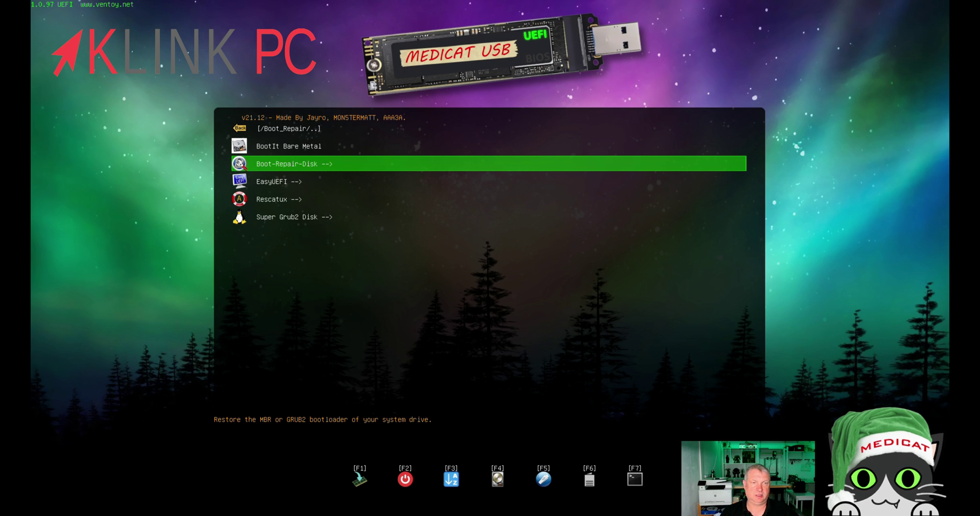
key(Up)
key(Up)
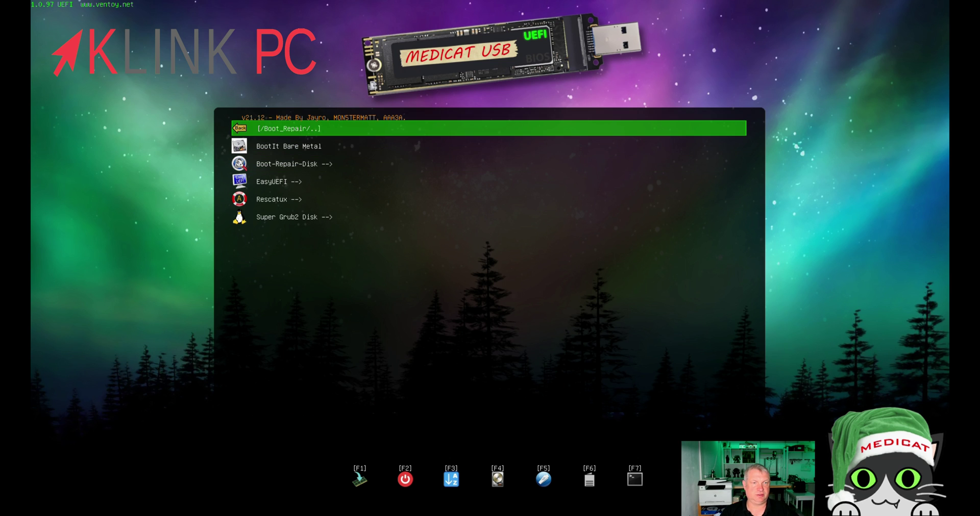
key(Return)
Examine the tools in the Diagnostic Tools category and return to the main boot menu.
key(Down)
key(Down)
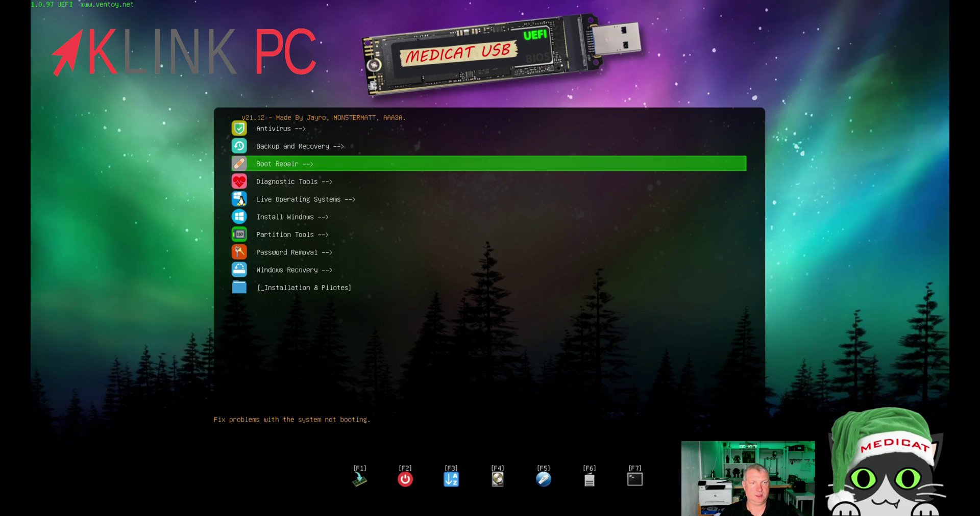
key(Down)
key(Return)
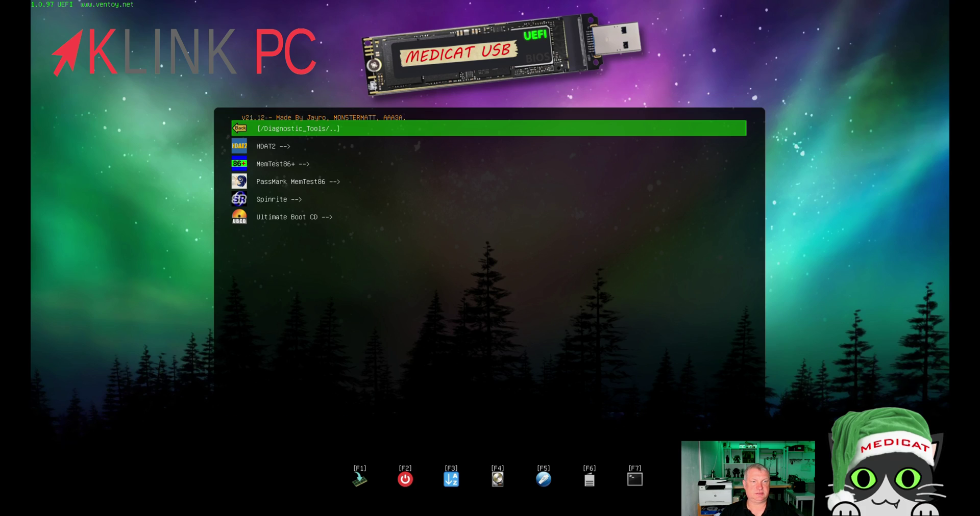
key(Down)
key(Down)
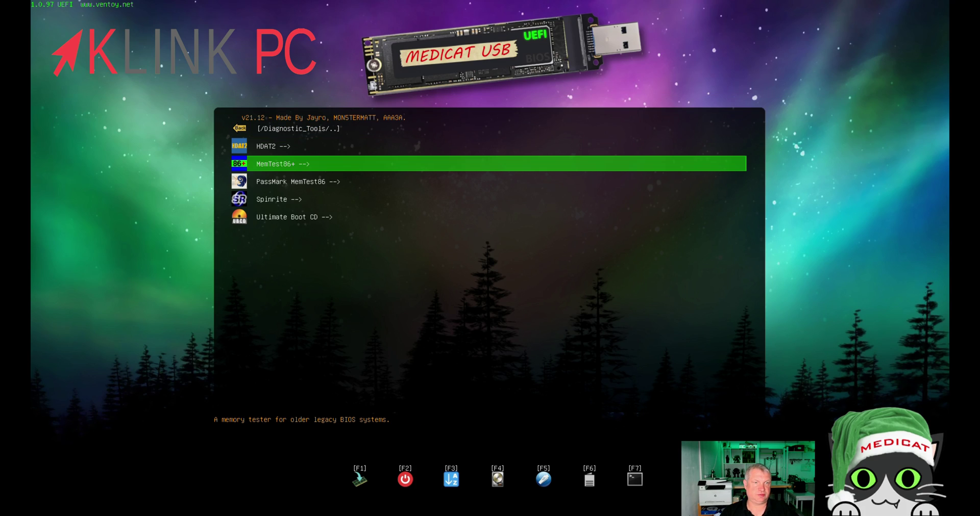
key(Up)
key(Up)
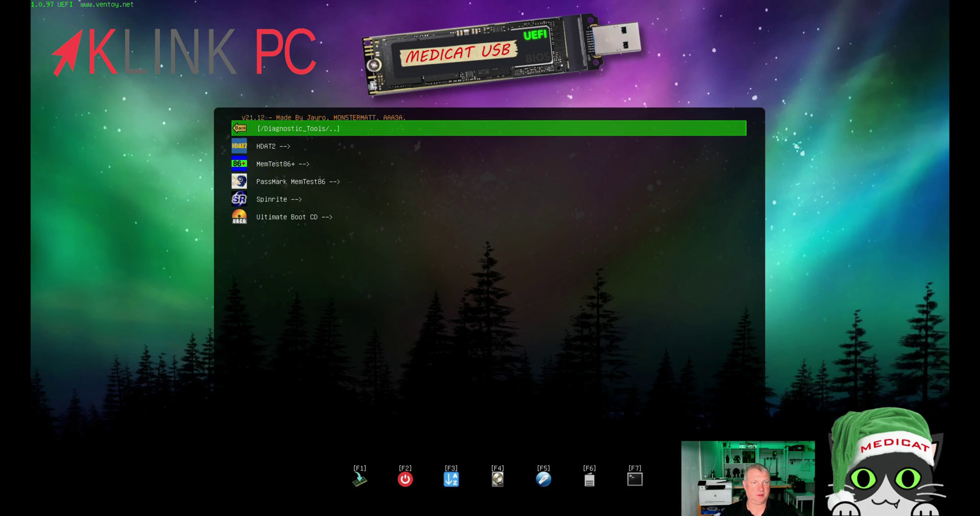
key(Return)
Examine the systems in the Live Operating Systems category, including Mini Windows 10, and return to the main boot menu.
key(Down)
key(Down)
key(Down)
key(Down)
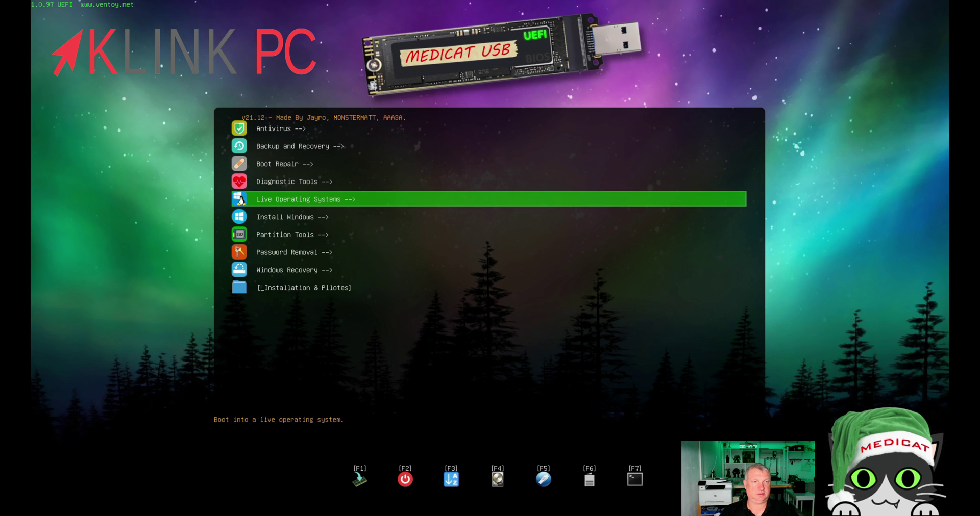
key(Return)
key(Down)
key(Down)
key(Down)
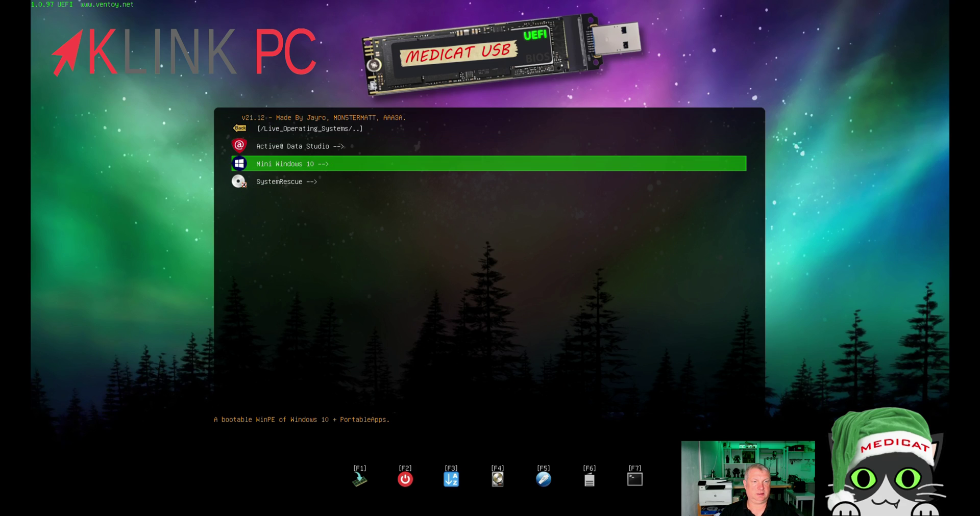
key(Up)
key(Up)
key(Up)
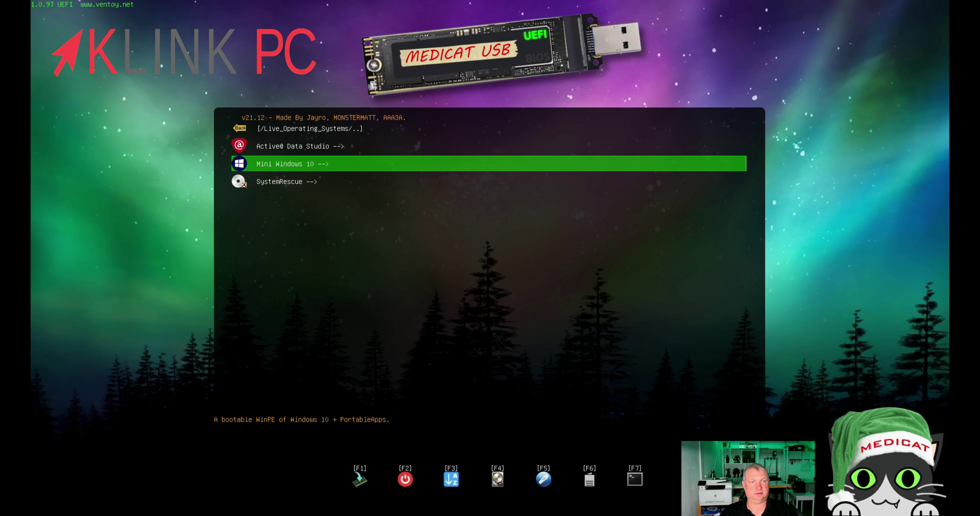
key(Return)
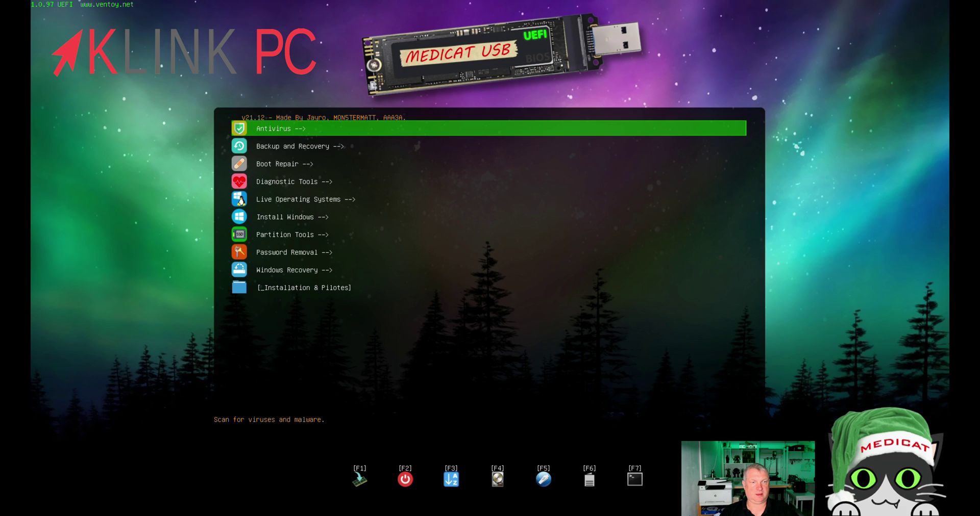
Examine the ISO images in the Install Windows category and return to the main boot menu.
key(Down)
key(Down)
key(Down)
key(Down)
key(Down)
key(Return)
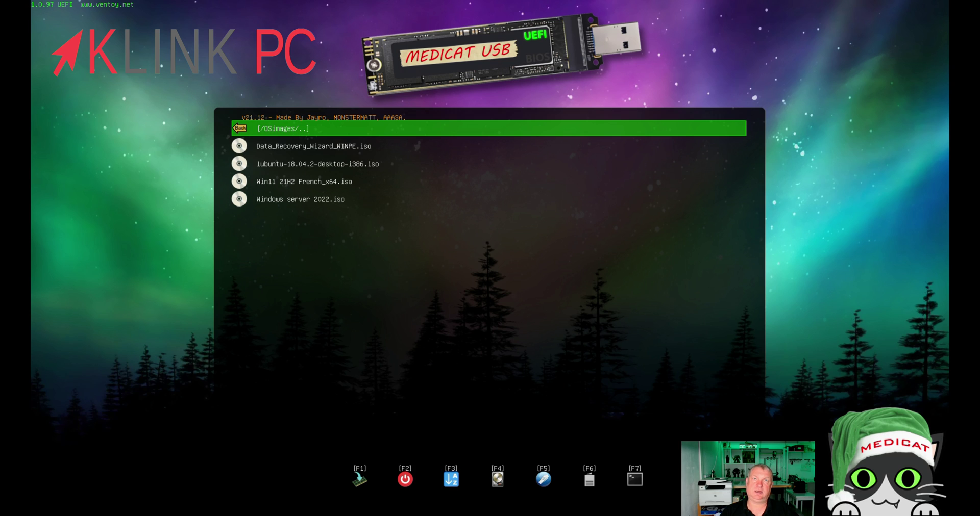
key(Down)
key(Down)
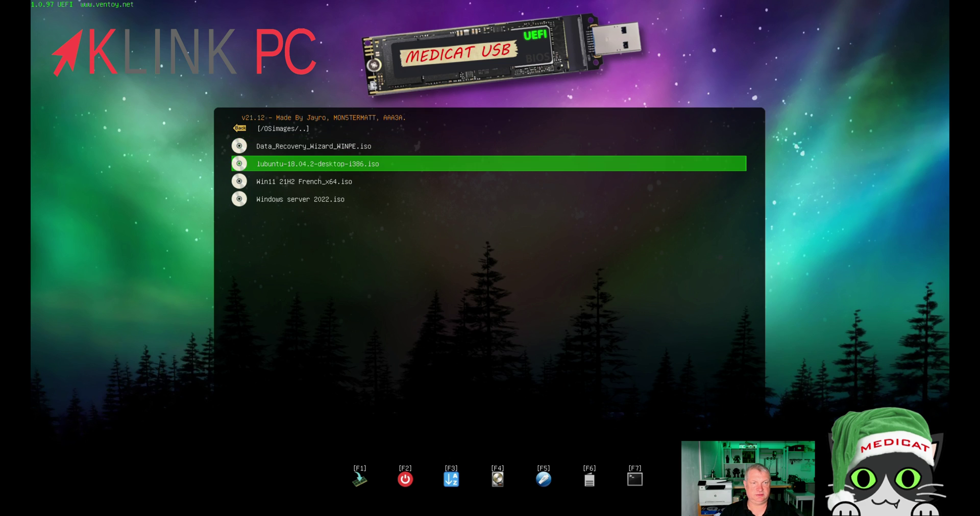
key(Down)
key(Down)
key(Up)
key(Up)
key(Up)
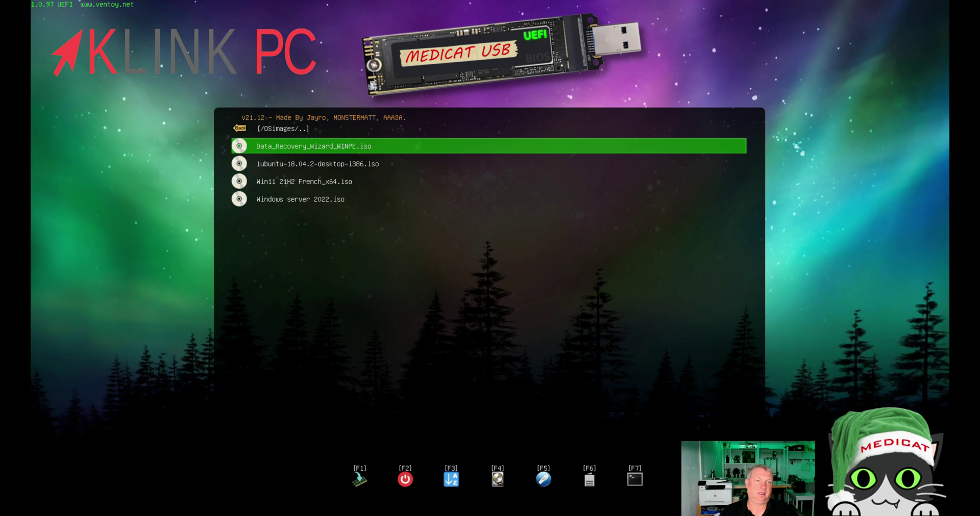
key(Down)
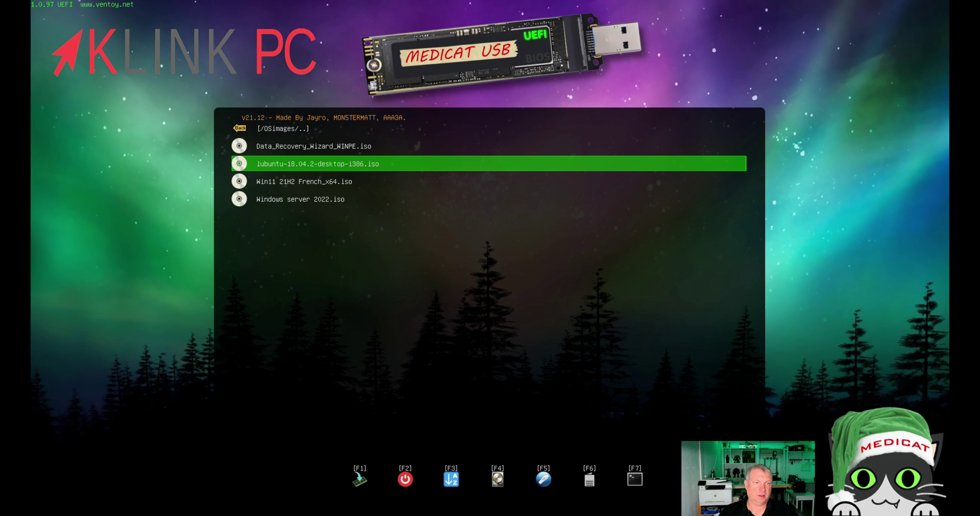
key(Up)
key(Up)
key(Return)
Reopen the Install Windows category, go to the lubuntu 18.04.2 ISO, and return to the main boot menu.
key(Down)
key(Down)
key(Down)
key(Down)
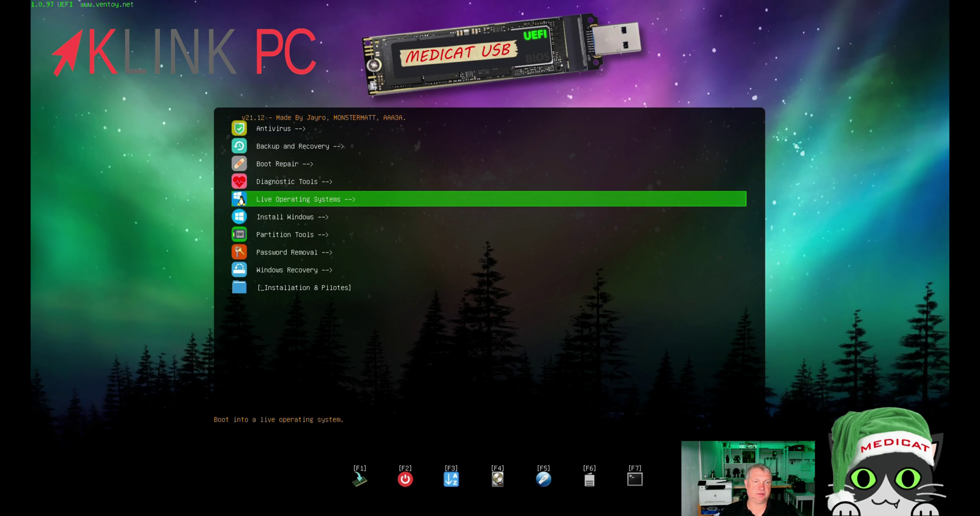
key(Down)
key(Return)
key(Down)
key(Down)
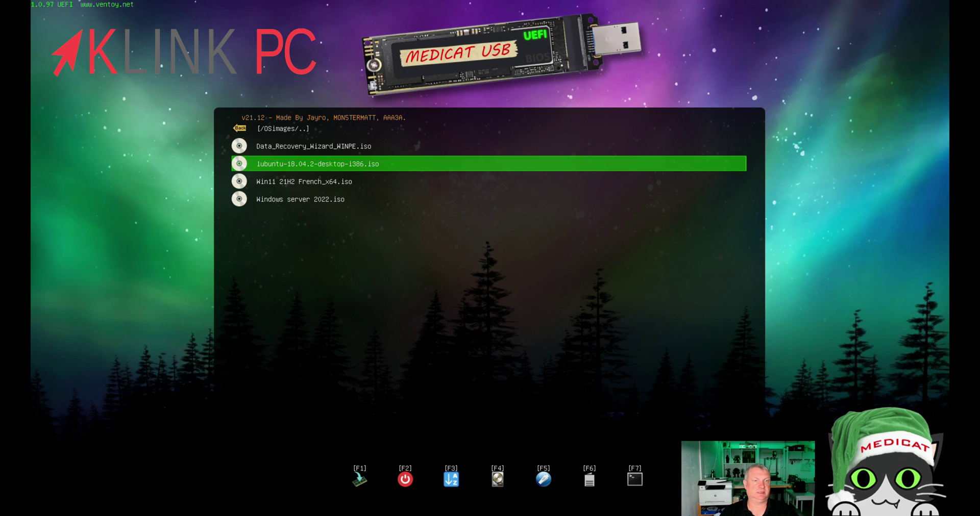
key(Up)
key(Up)
key(Return)
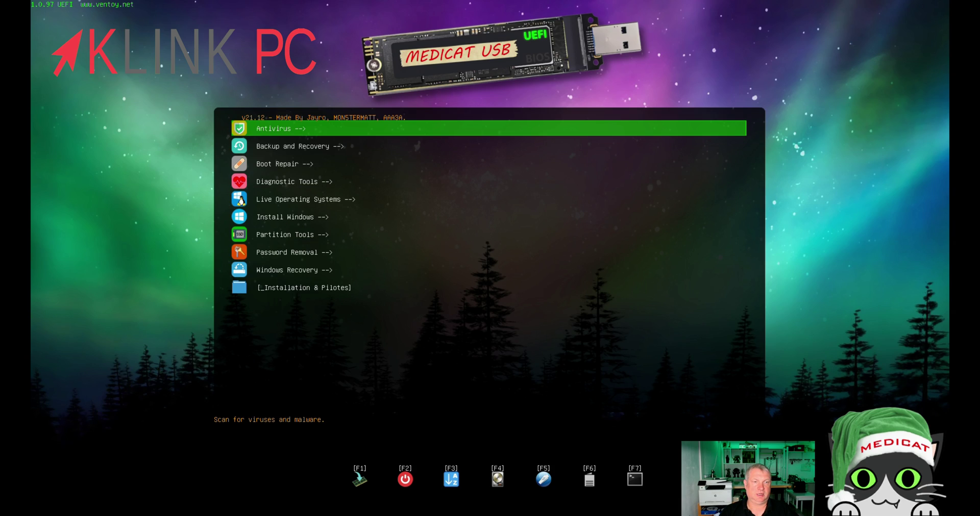
Review the Install Windows image list once more and return to the main boot menu.
key(Down)
key(Down)
key(Down)
key(Down)
key(Down)
key(Return)
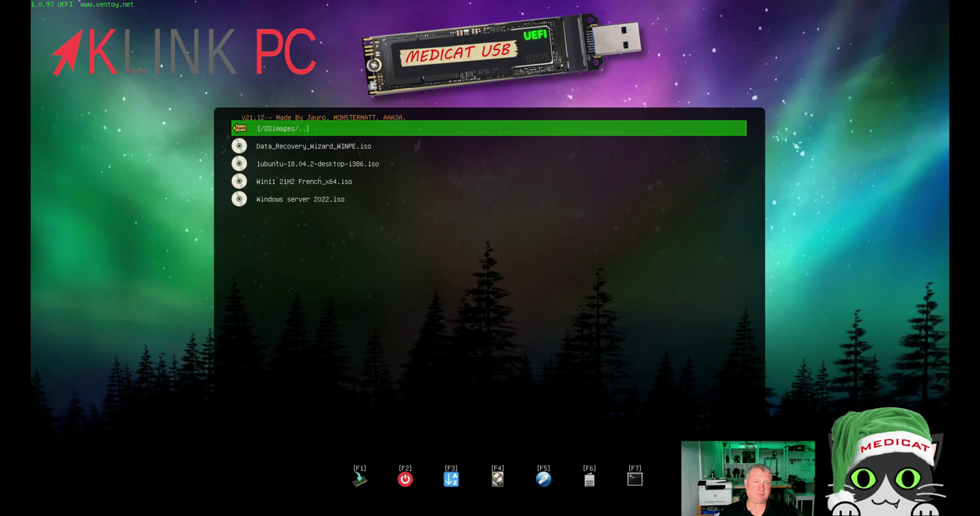
key(Return)
Examine the tools in the Partition Tools category and return to the main boot menu.
key(Down)
key(Down)
key(Down)
key(Down)
key(Down)
key(Down)
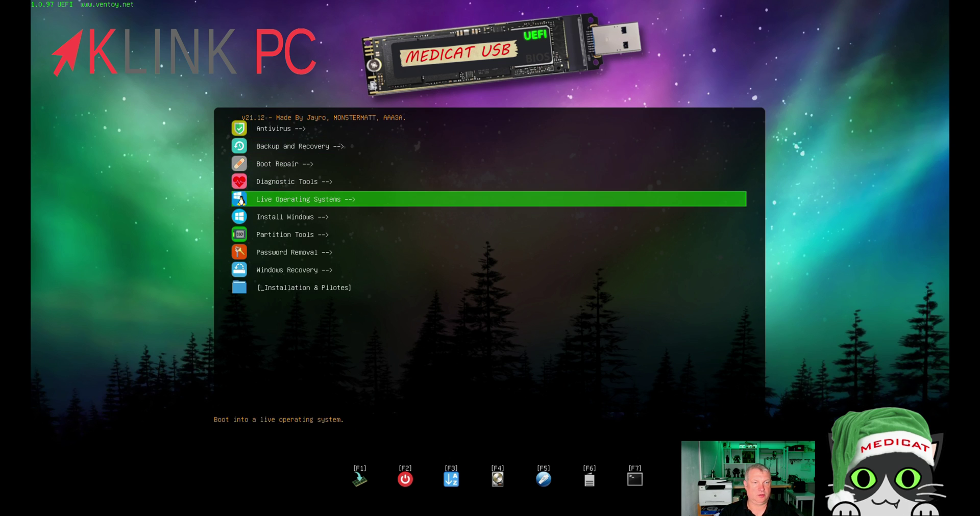
key(Return)
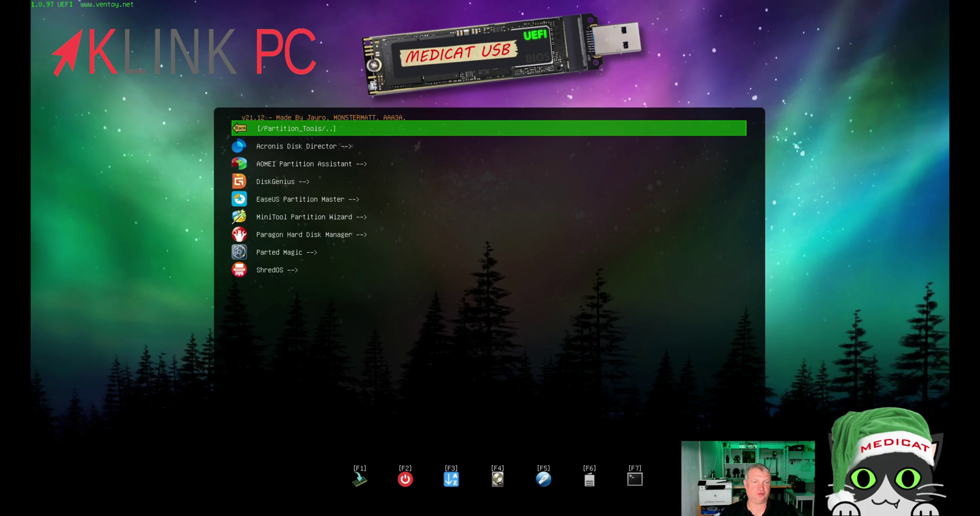
key(Down)
key(Down)
key(Down)
key(Down)
key(Down)
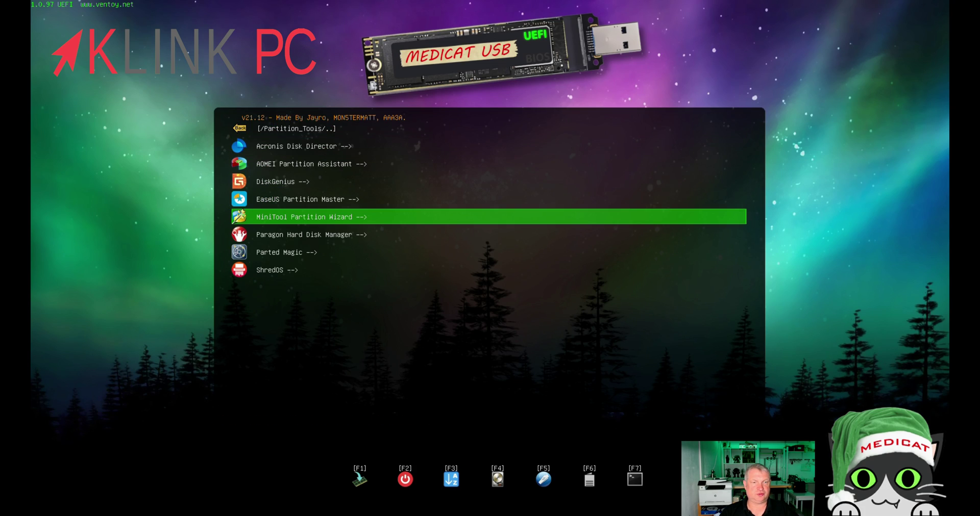
key(Up)
key(Up)
key(Up)
key(Up)
key(Up)
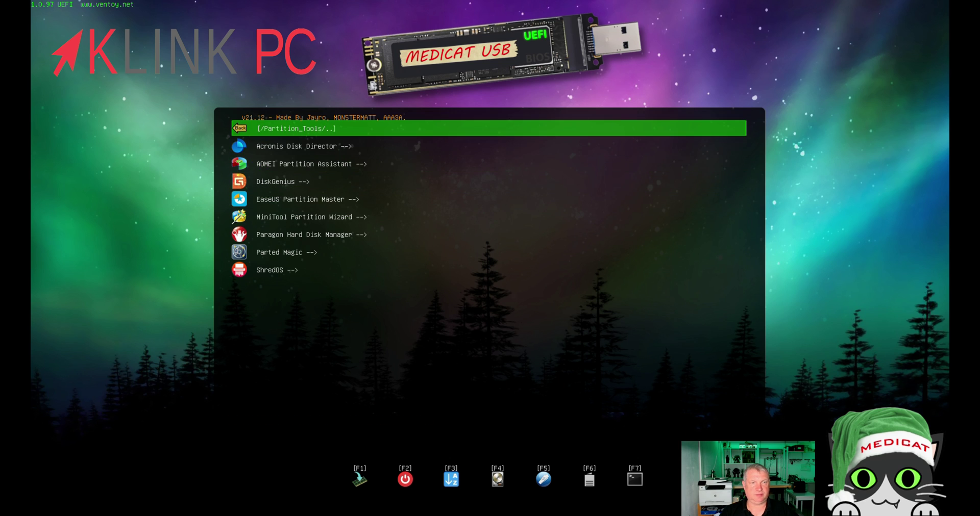
key(Return)
Examine the Password Removal category, including Jayro's Lockpick, and return to the main boot menu.
key(Down)
key(Down)
key(Down)
key(Down)
key(Down)
key(Down)
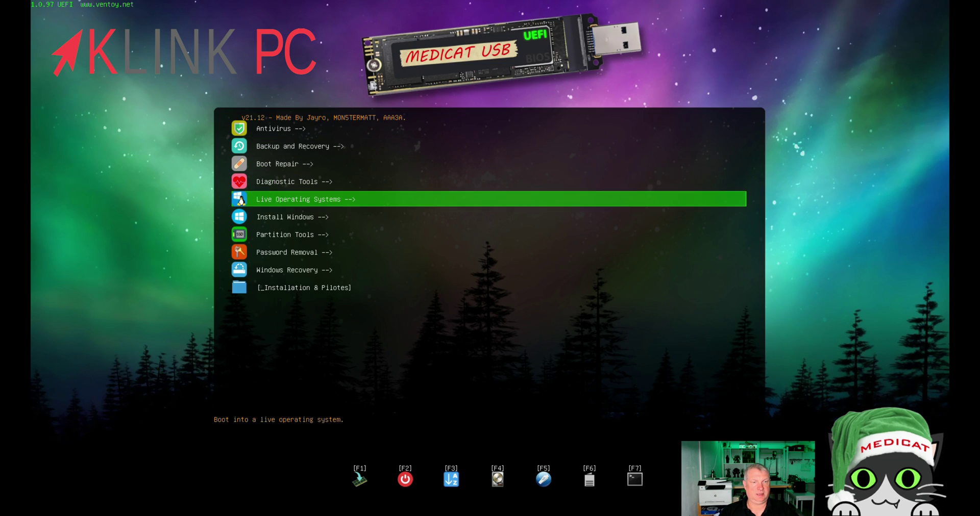
key(Down)
key(Return)
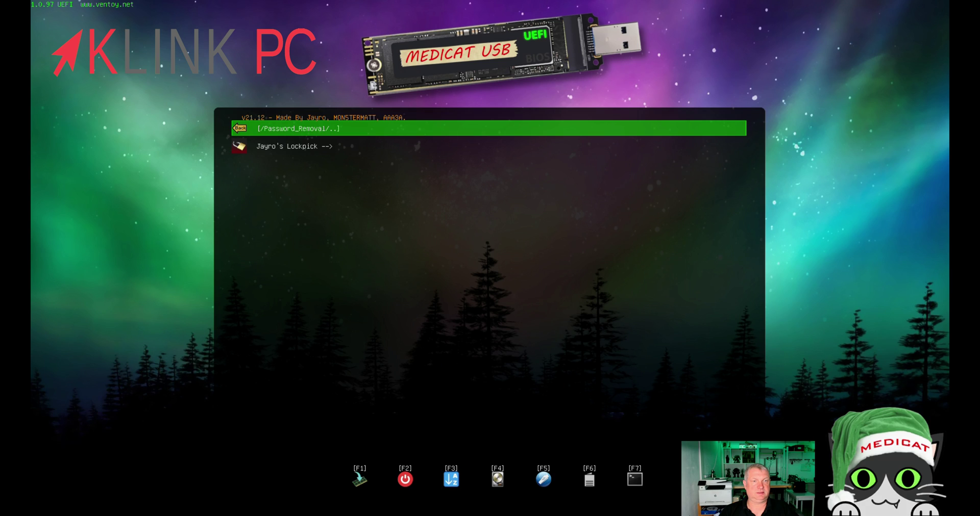
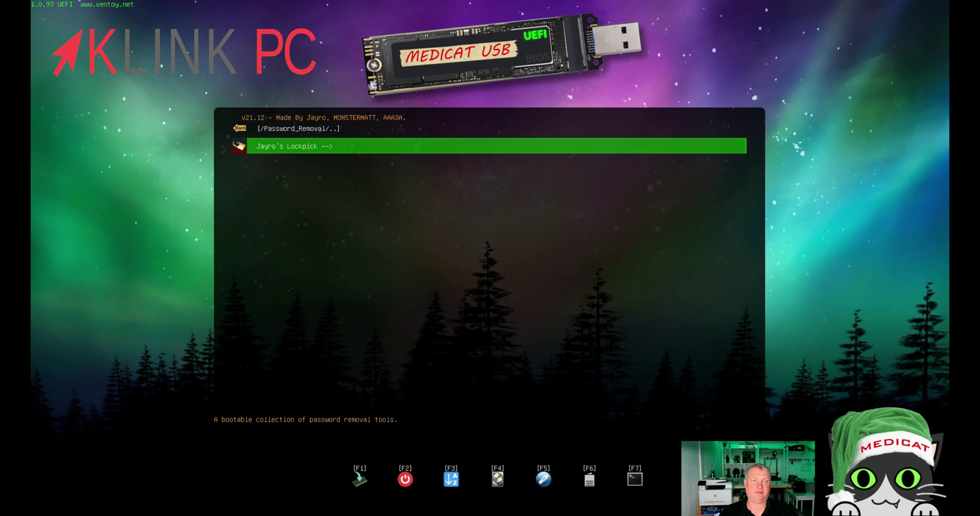
key(Up)
key(Return)
Examine the Windows Recovery category, including the Windows 8 Recovery entry, and return to the main boot menu.
key(Down)
key(Down)
key(Down)
key(Down)
key(Down)
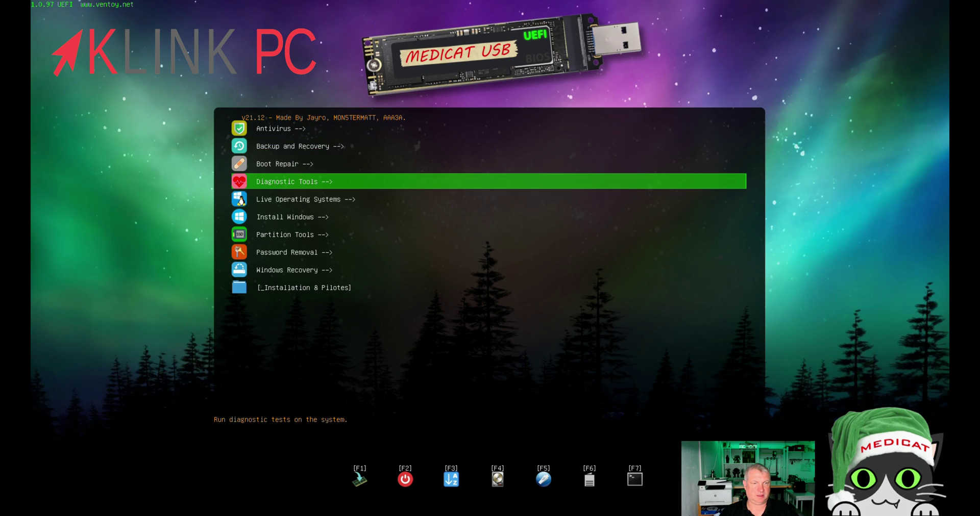
key(Down)
key(Down)
key(Down)
key(Return)
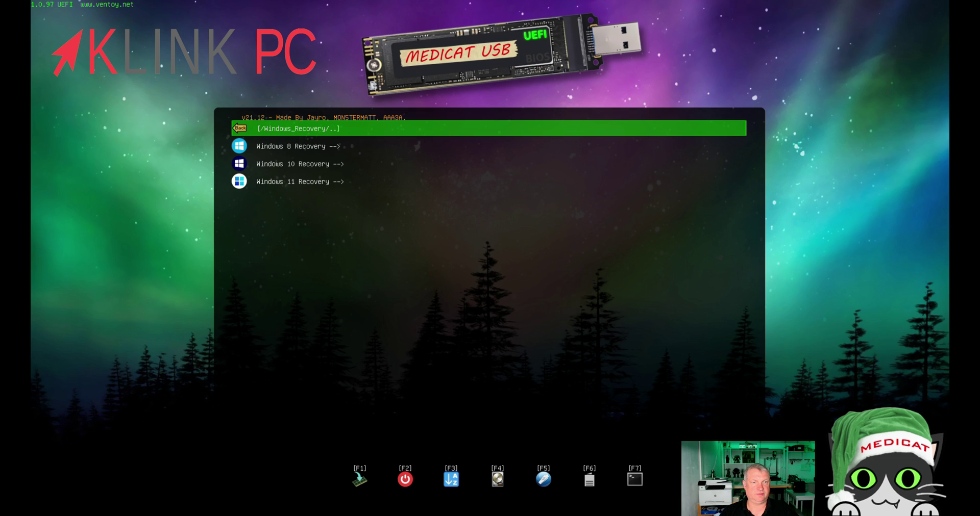
key(Down)
key(Up)
key(Down)
key(Return)
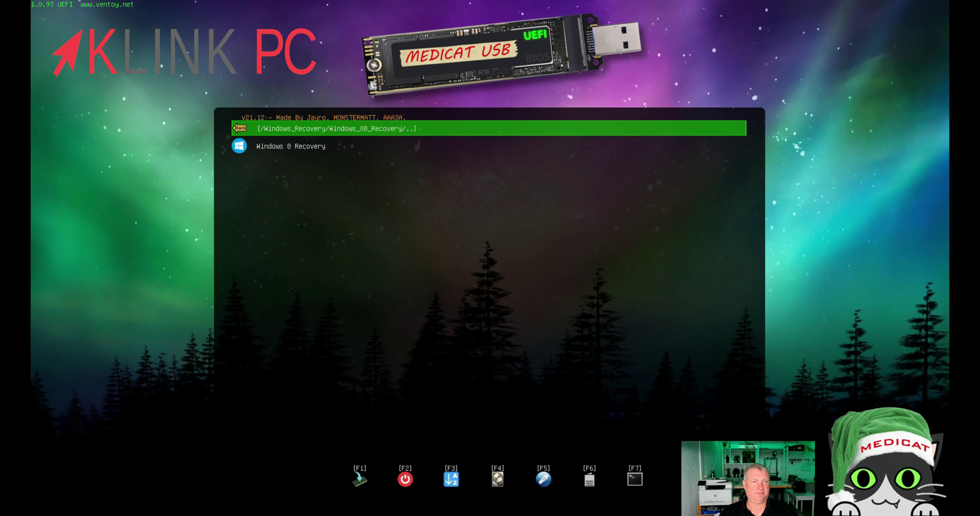
key(Return)
key(Return)
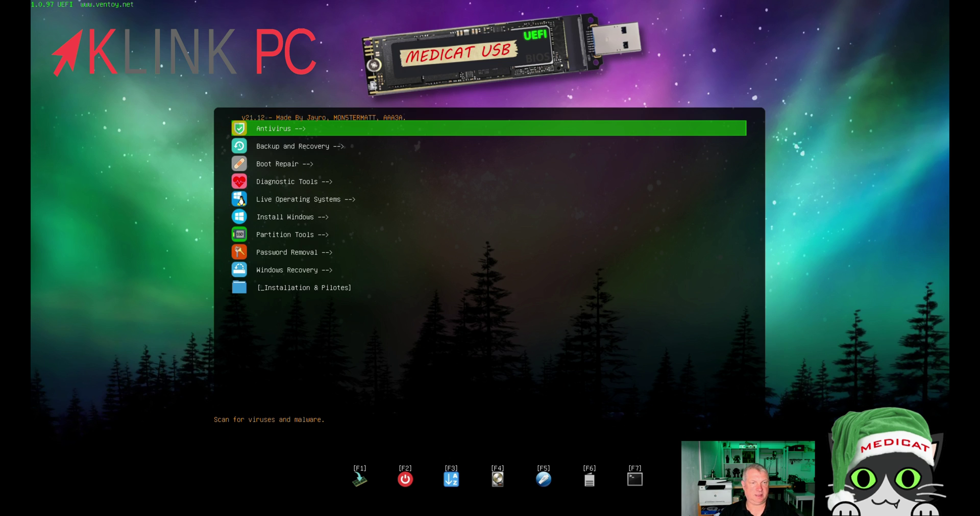
Boot Mini Windows 10 from the Live Operating Systems category.
key(Down)
key(Down)
key(Down)
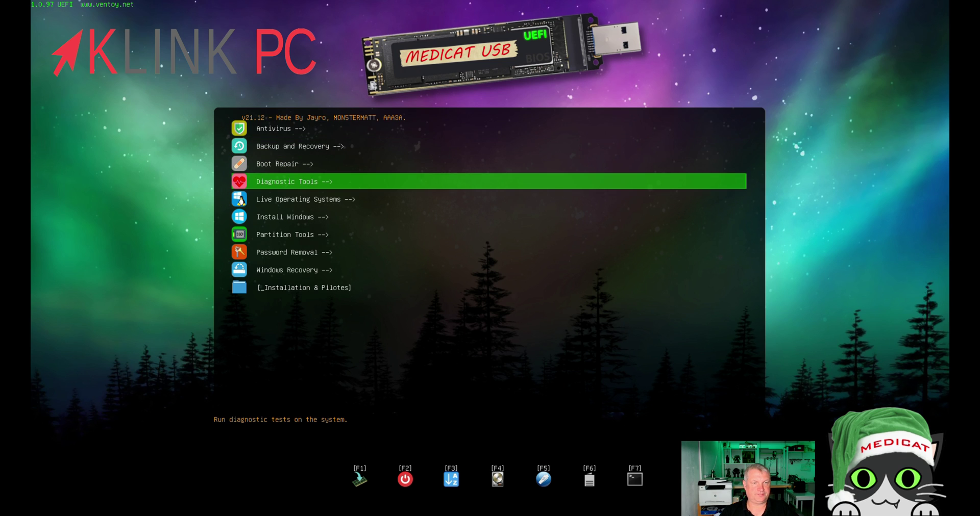
key(Down)
key(Home)
key(Down)
key(Return)
key(Down)
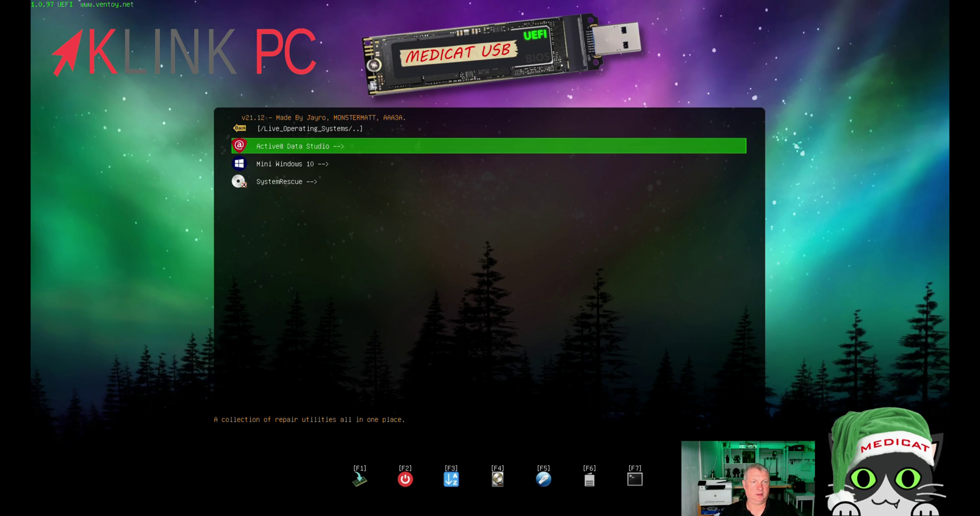
key(Return)
key(Down)
key(Return)
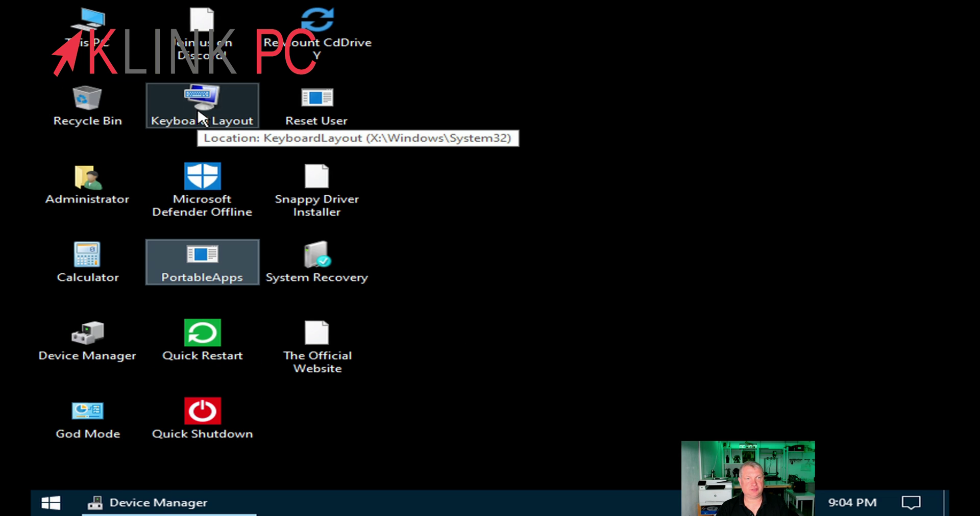
Set the keyboard layout to French (fr-FR), option 07.
double_click(201, 94)
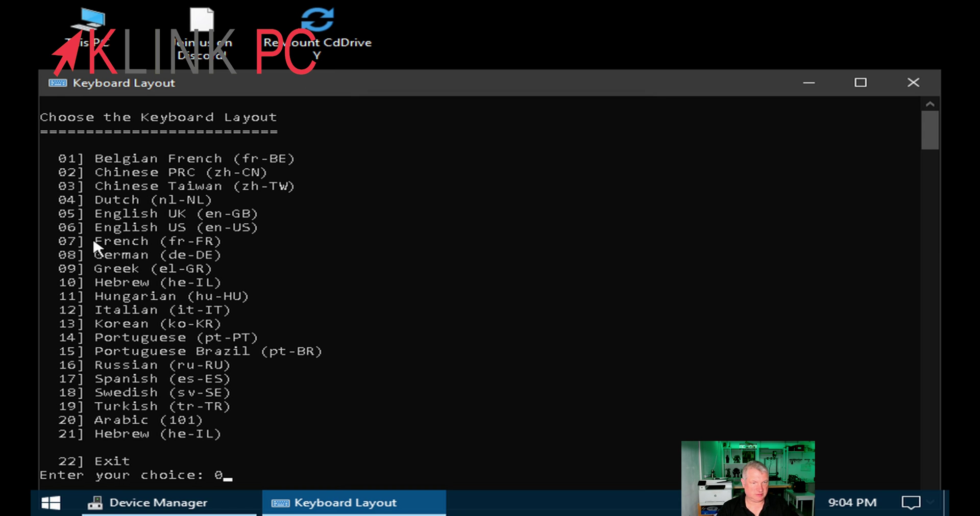
text(07)
key(Return)
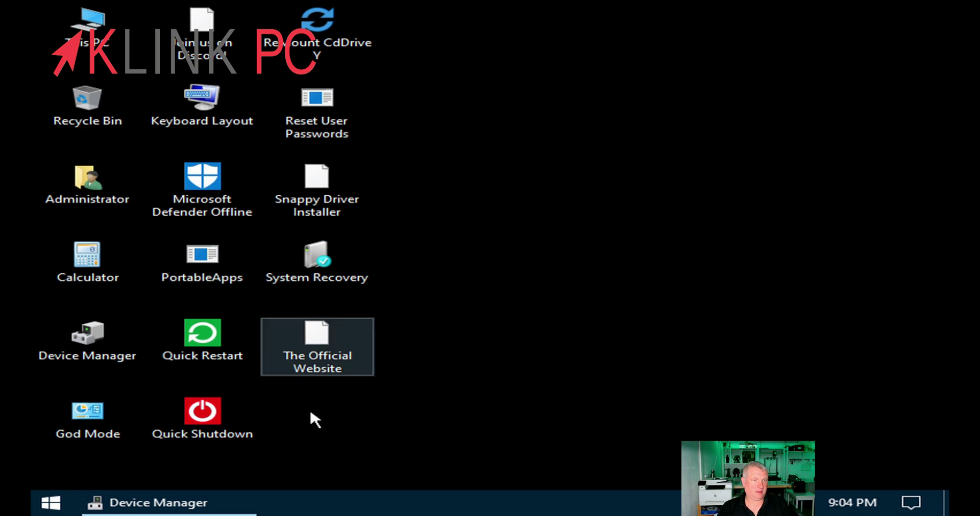
Examine the hardware in Device Manager, collapse Other devices and Universal Serial Bus controllers, and clear its windows from the desktop.
click(94, 363)
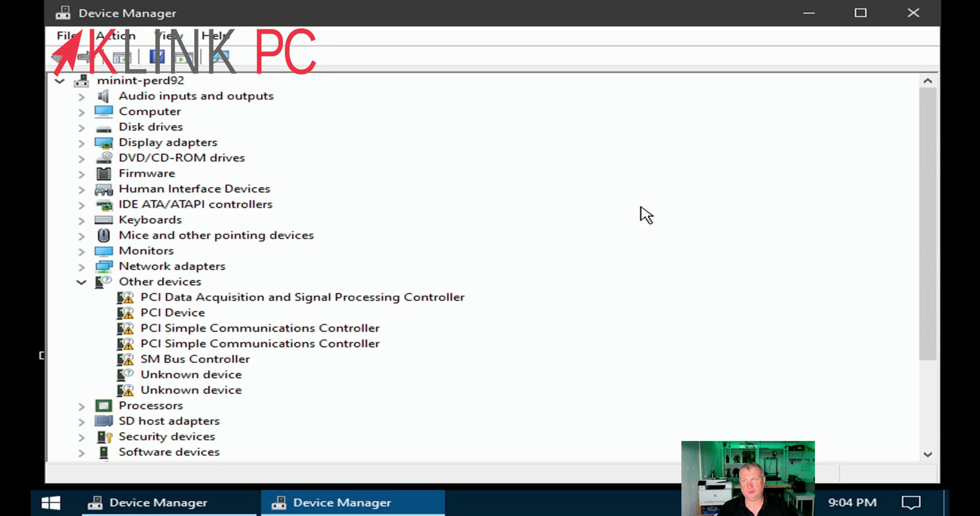
click(816, 15)
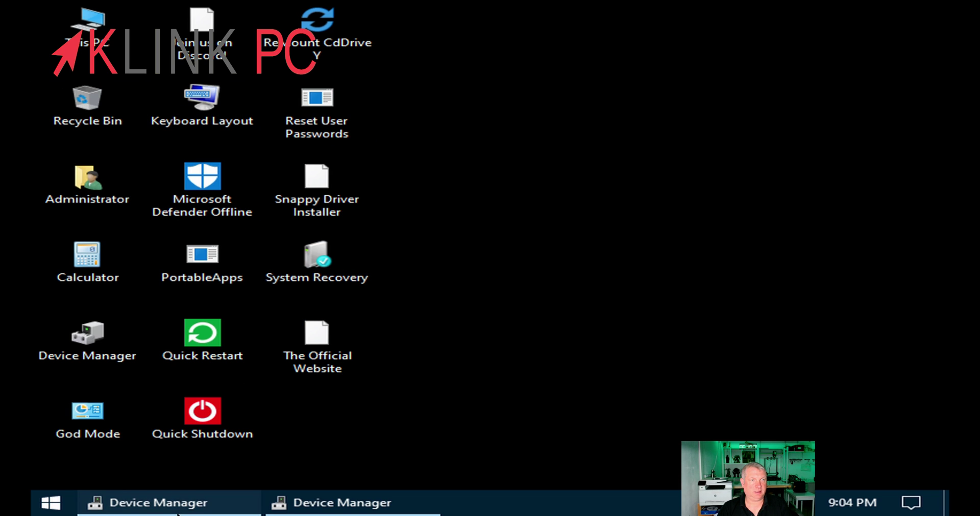
click(153, 503)
click(82, 285)
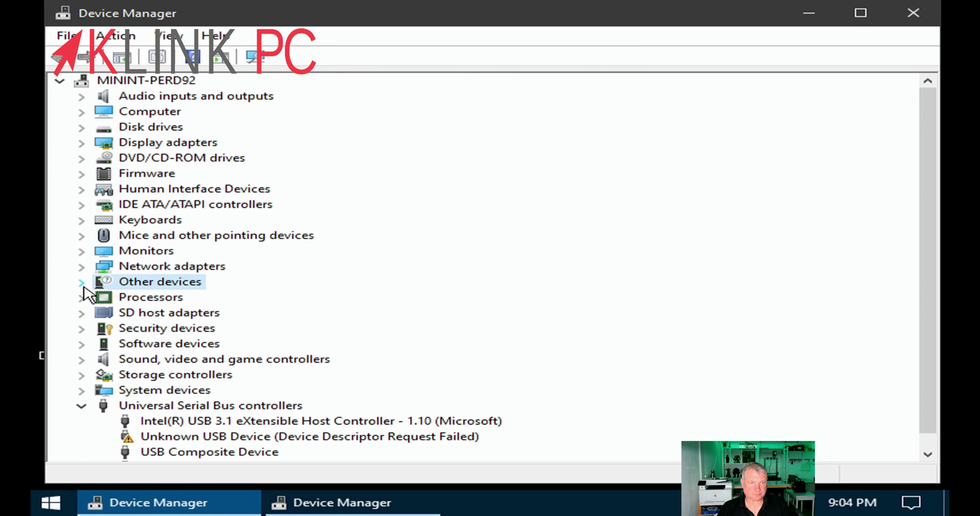
click(86, 407)
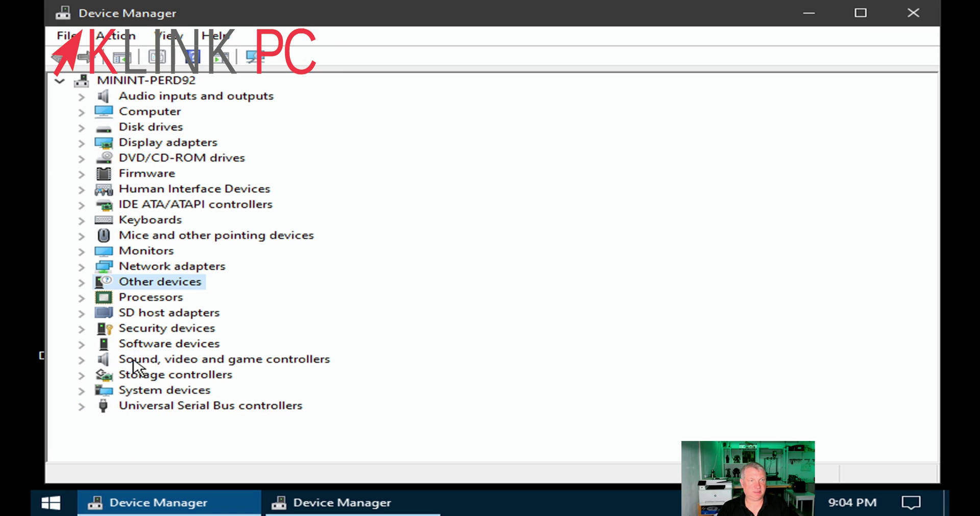
click(913, 12)
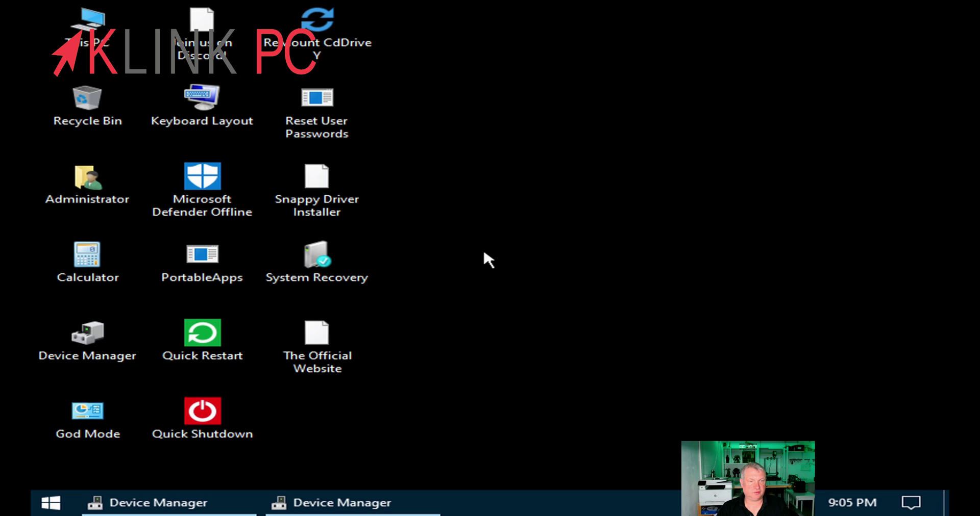
Examine the programs in the Accessibility, Accessories and Components folders of the full program list.
click(50, 502)
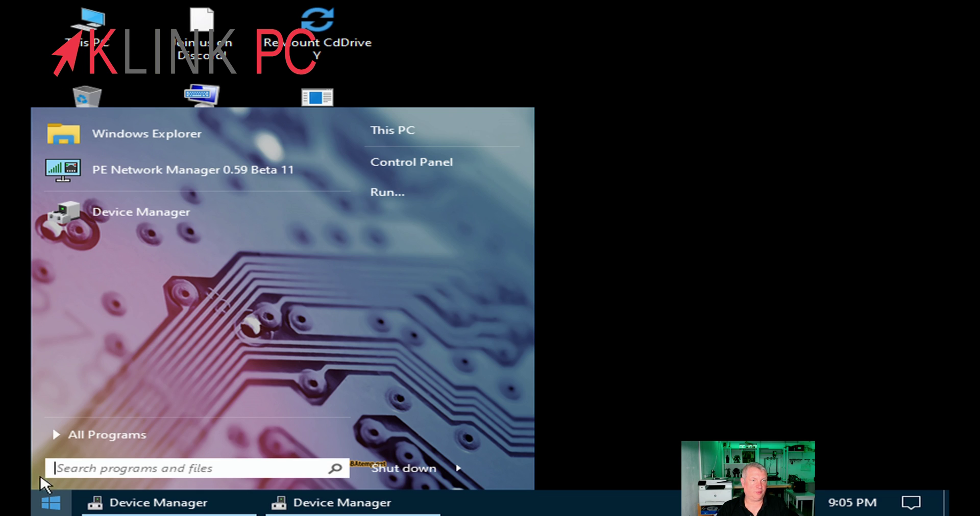
click(131, 434)
click(136, 167)
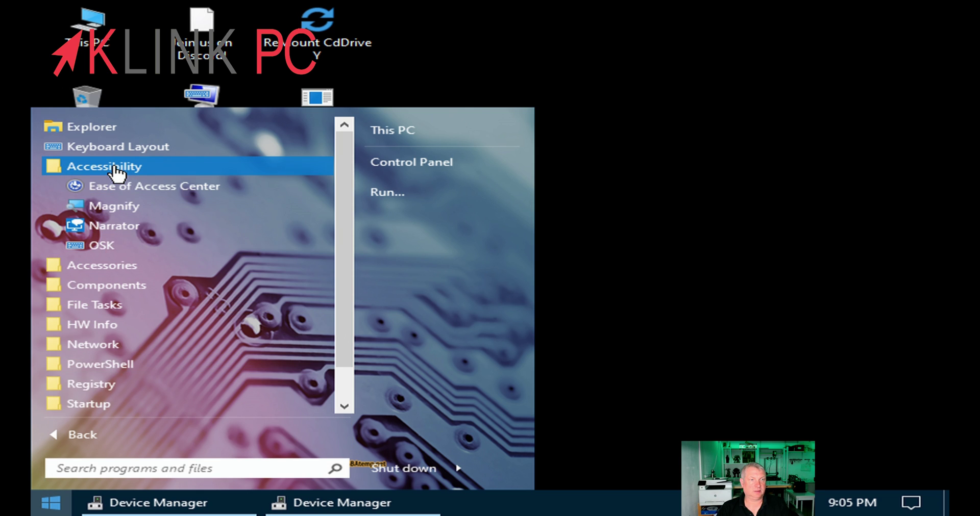
click(109, 266)
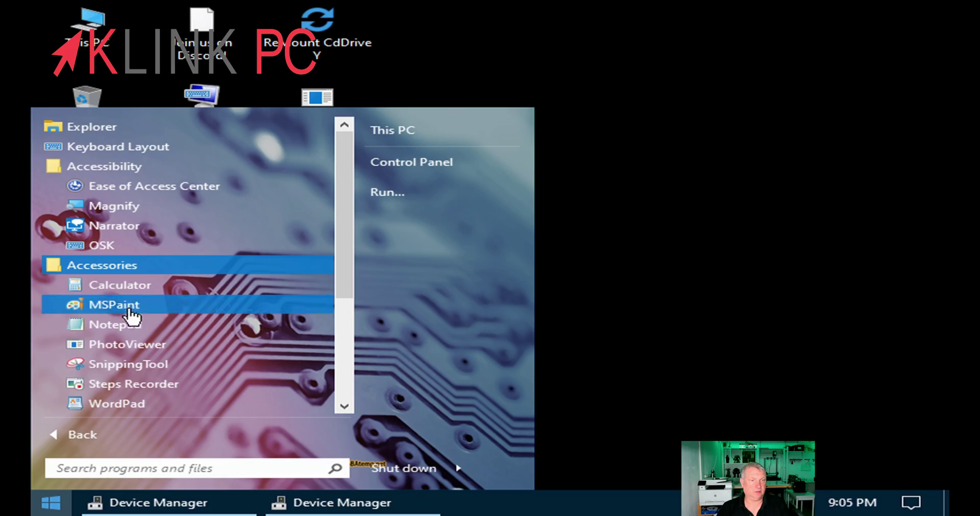
scroll(132, 400, down, 1)
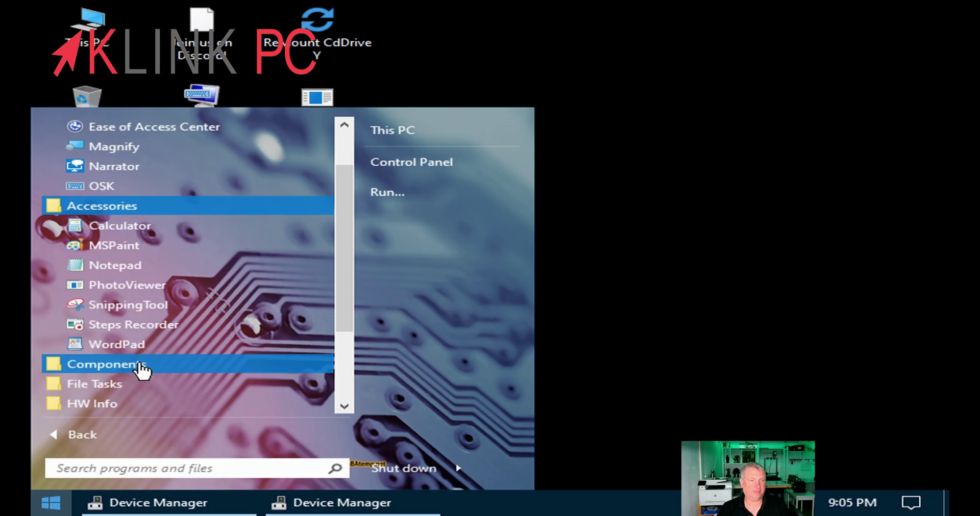
click(141, 367)
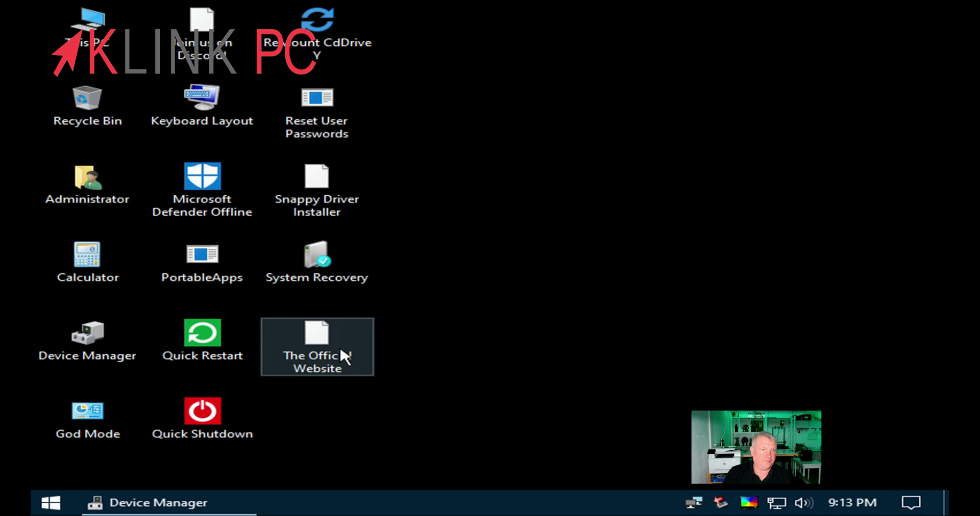
Install the driver for the PCI Simple Communications Controller at device 30 from C:\Windows\System32\DriverStore\FileRepository, including subfolders.
click(192, 502)
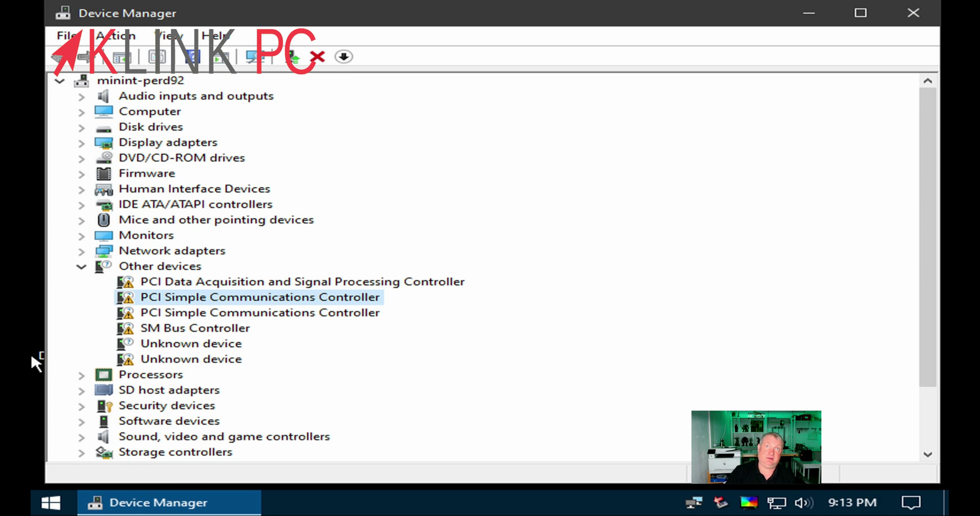
double_click(238, 297)
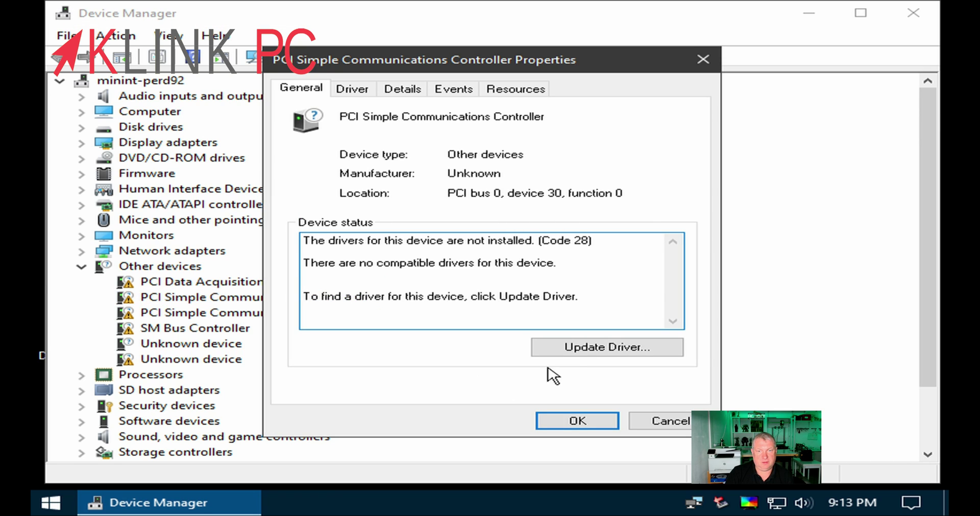
click(561, 348)
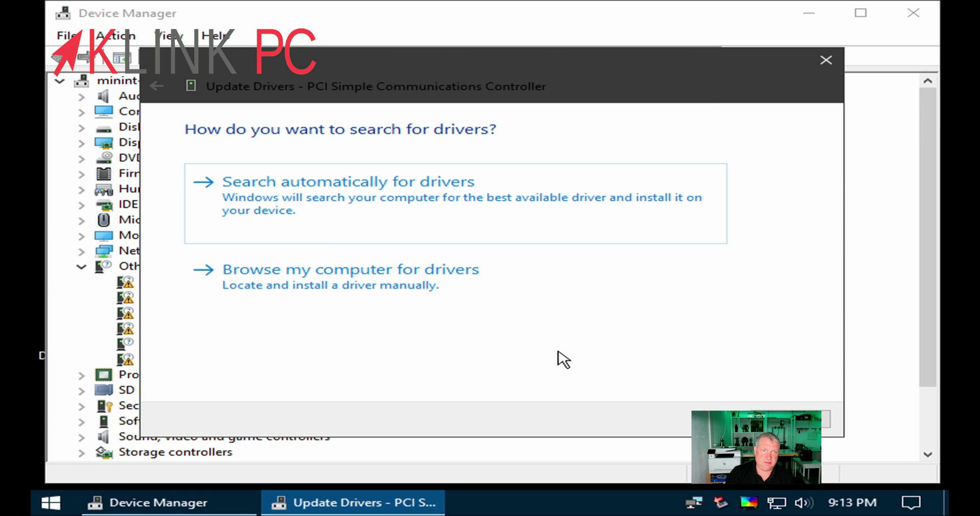
click(322, 293)
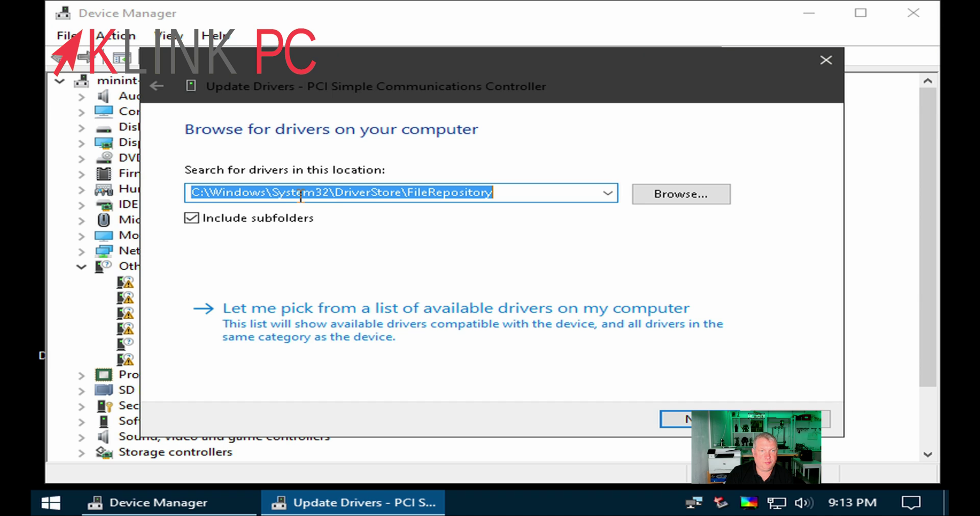
key(Return)
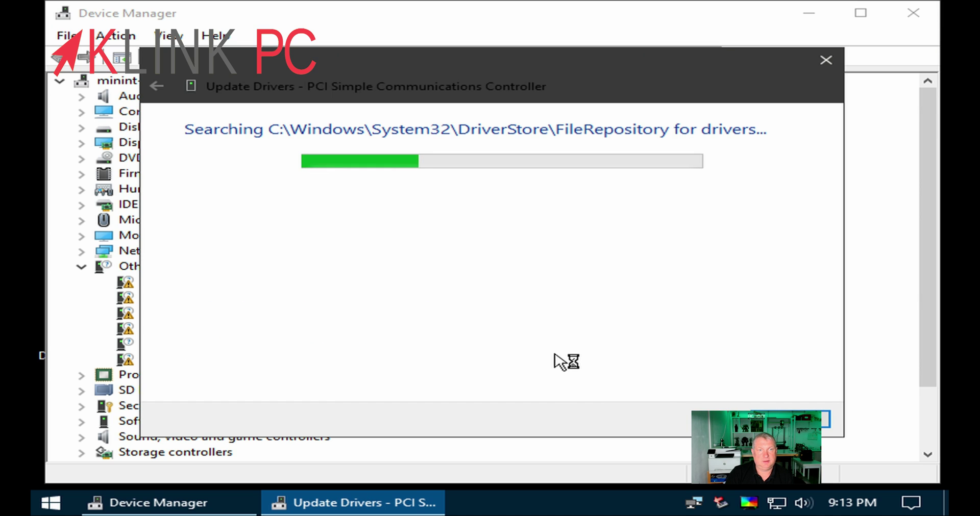
click(825, 420)
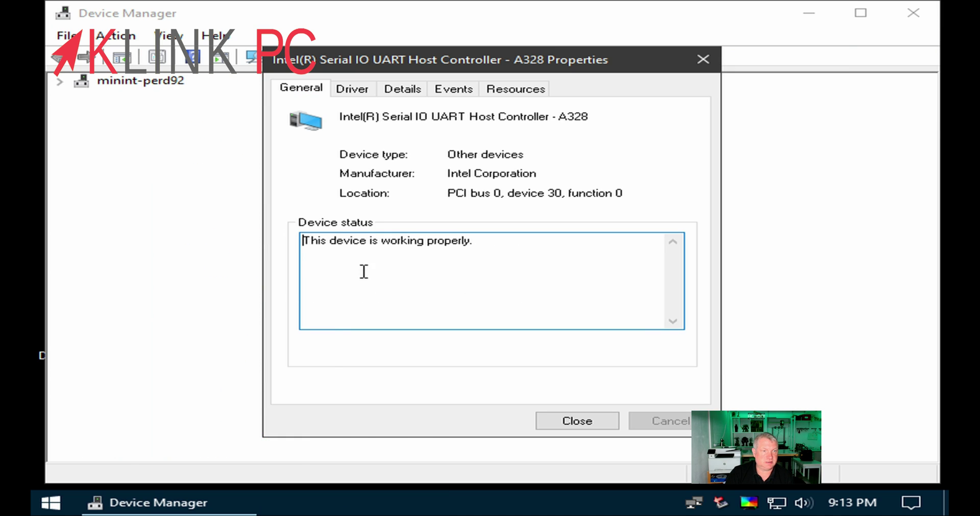
click(609, 422)
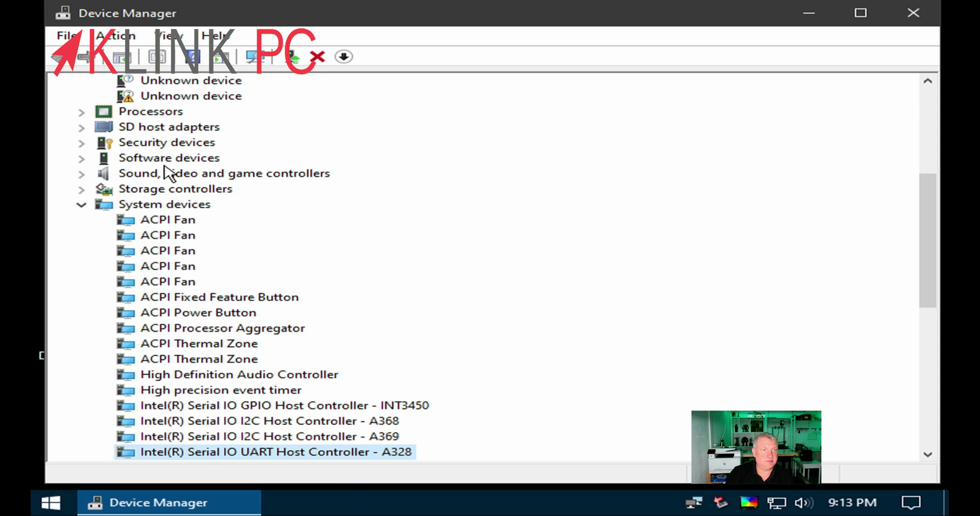
Install the driver for the other PCI Simple Communications Controller, at device 22, from the local DriverStore FileRepository folder.
scroll(173, 183, up, 2)
double_click(190, 149)
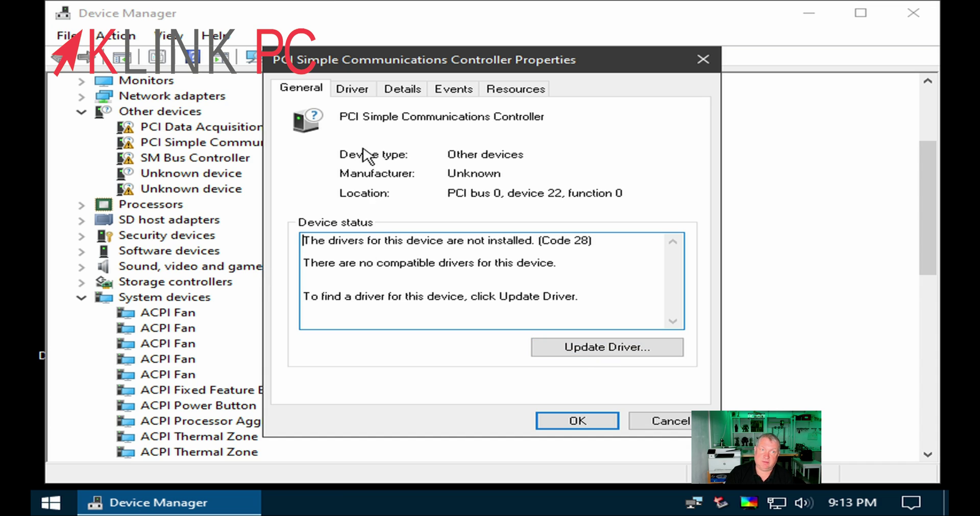
click(604, 352)
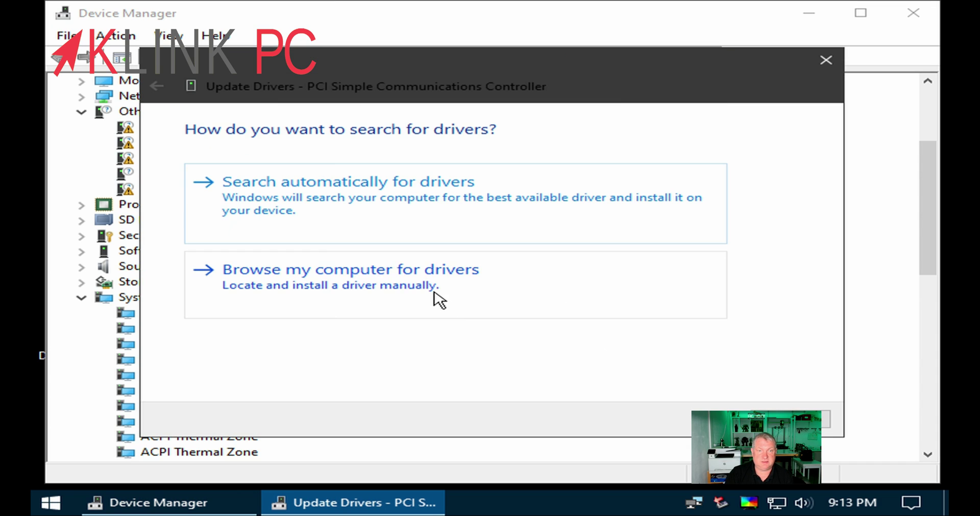
click(438, 299)
click(681, 419)
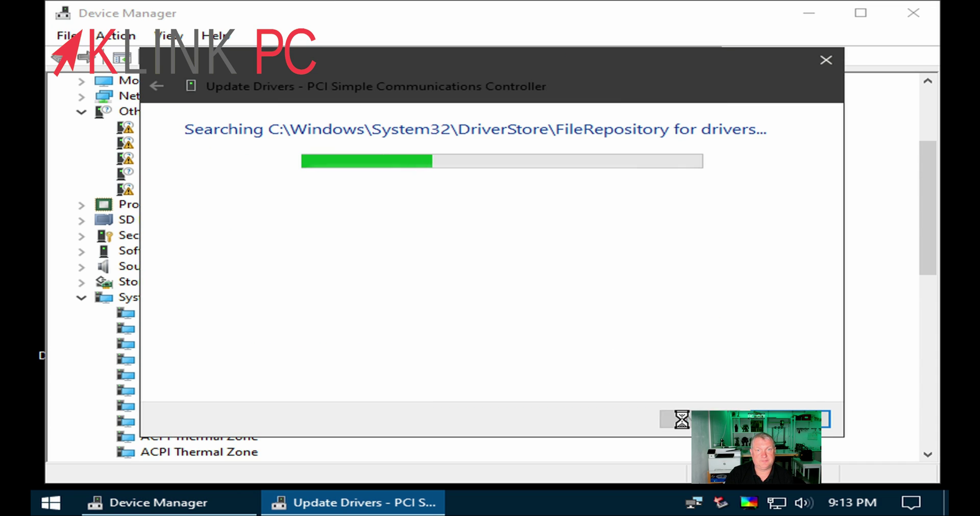
click(812, 420)
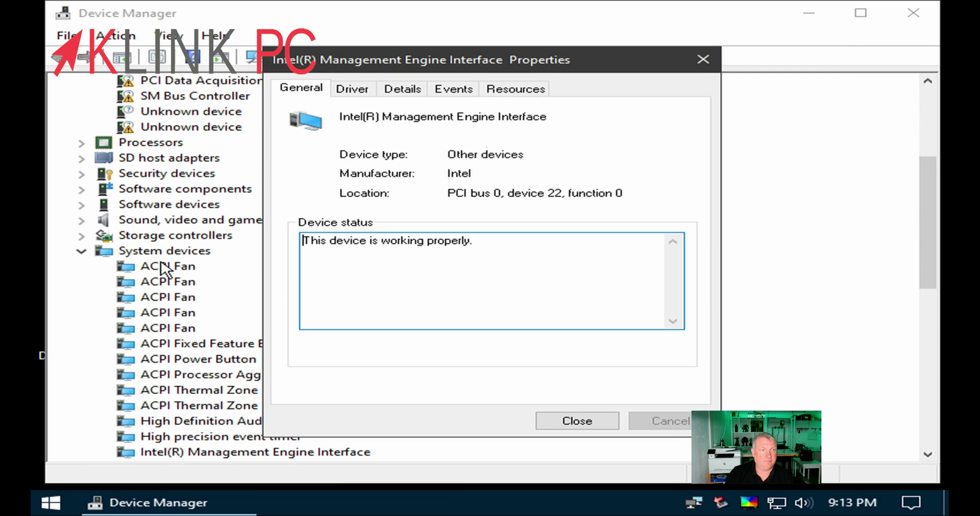
click(577, 421)
Install the driver for the PCI Data Acquisition and Signal Processing Controller from the local DriverStore FileRepository folder.
scroll(201, 221, up, 2)
double_click(209, 176)
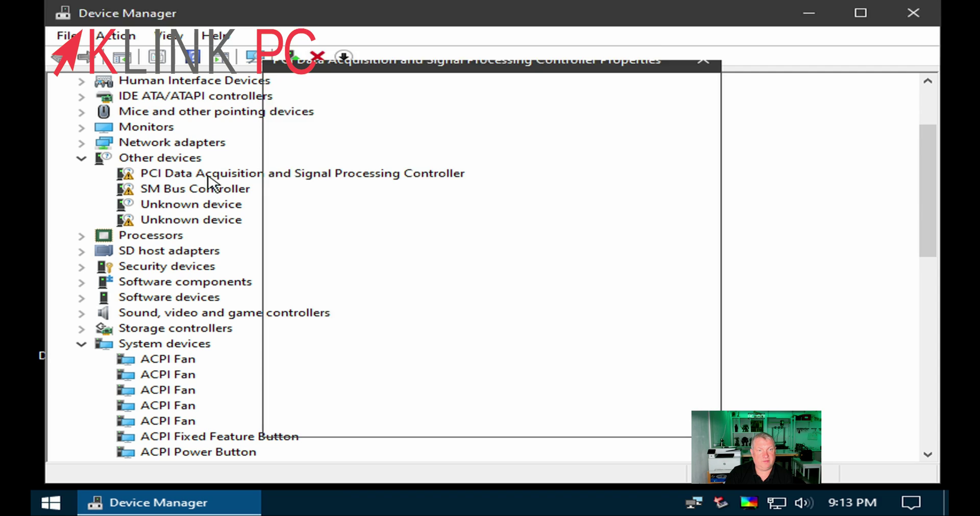
click(566, 347)
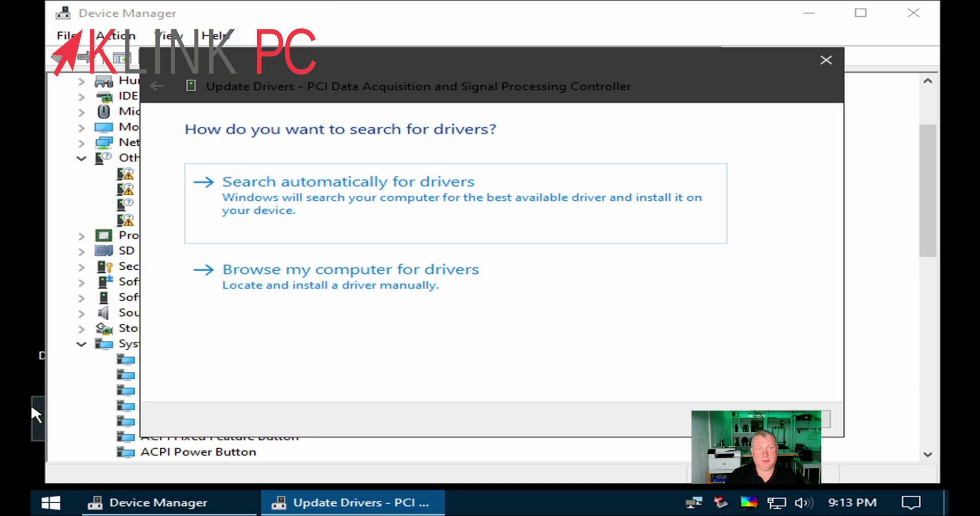
click(385, 278)
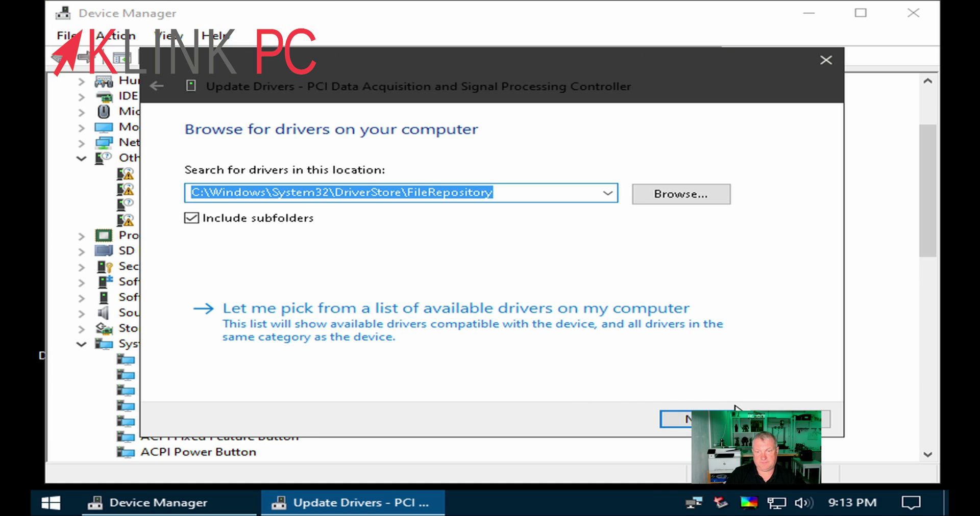
click(686, 421)
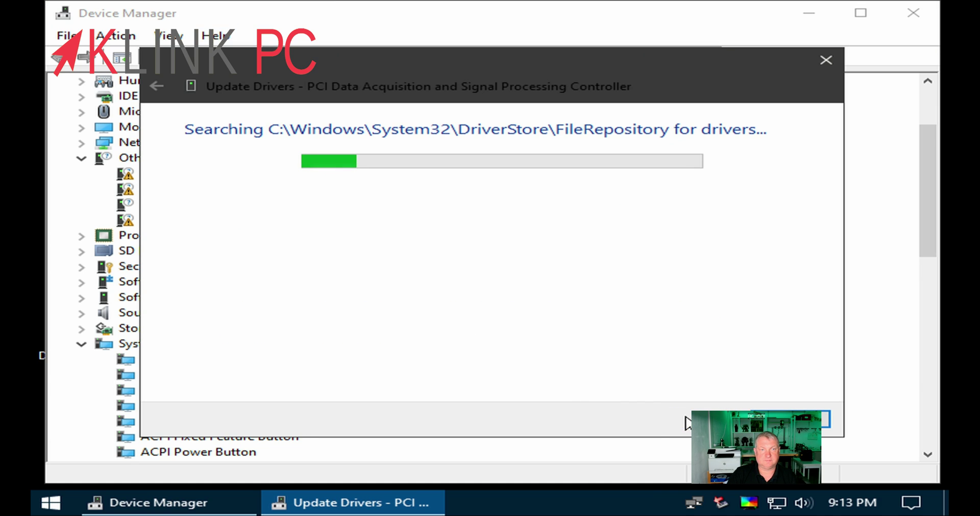
key(Return)
click(577, 421)
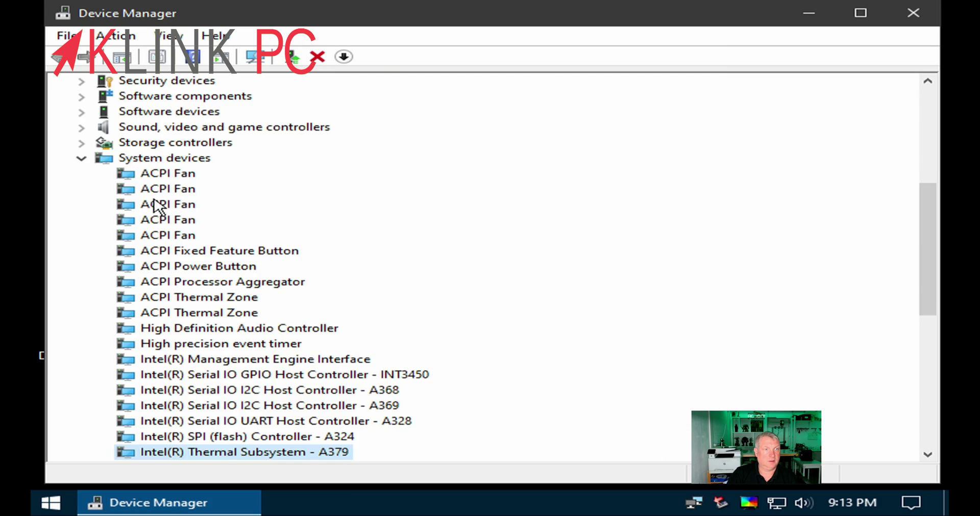
Install the driver for the SM Bus Controller from the local DriverStore FileRepository folder.
scroll(158, 207, up, 4)
double_click(181, 191)
click(573, 349)
click(385, 278)
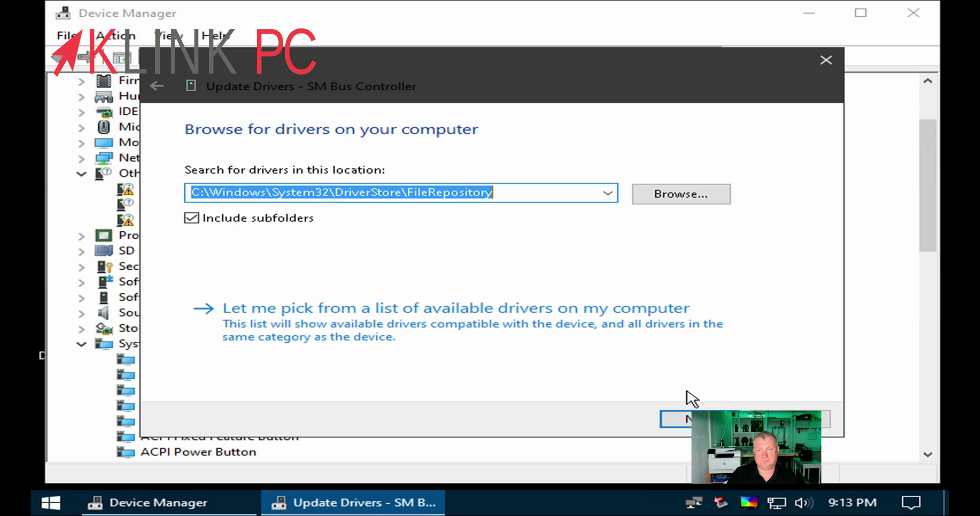
click(686, 421)
key(Return)
click(575, 420)
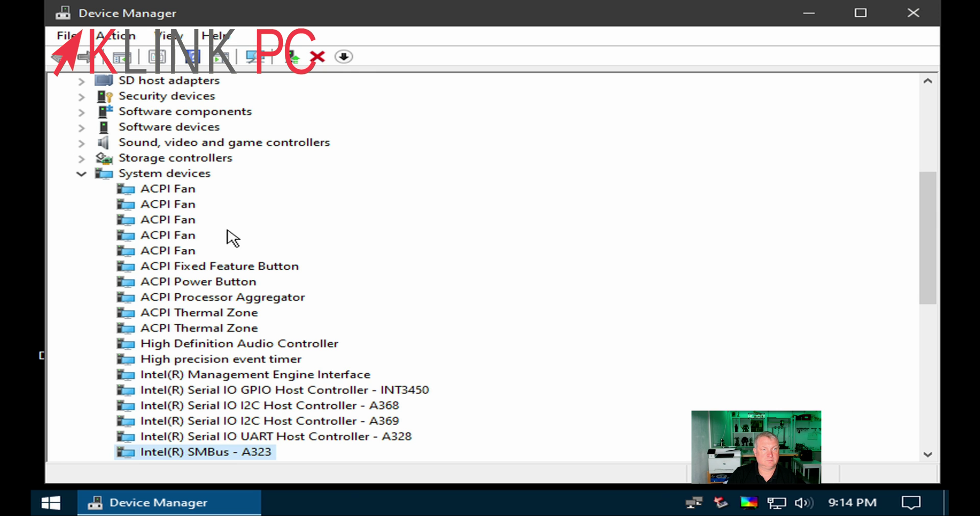
Install the driver for the second unknown device, marked with a warning, from the local DriverStore FileRepository folder.
scroll(153, 192, up, 3)
click(176, 190)
right_click(176, 194)
click(204, 201)
click(341, 271)
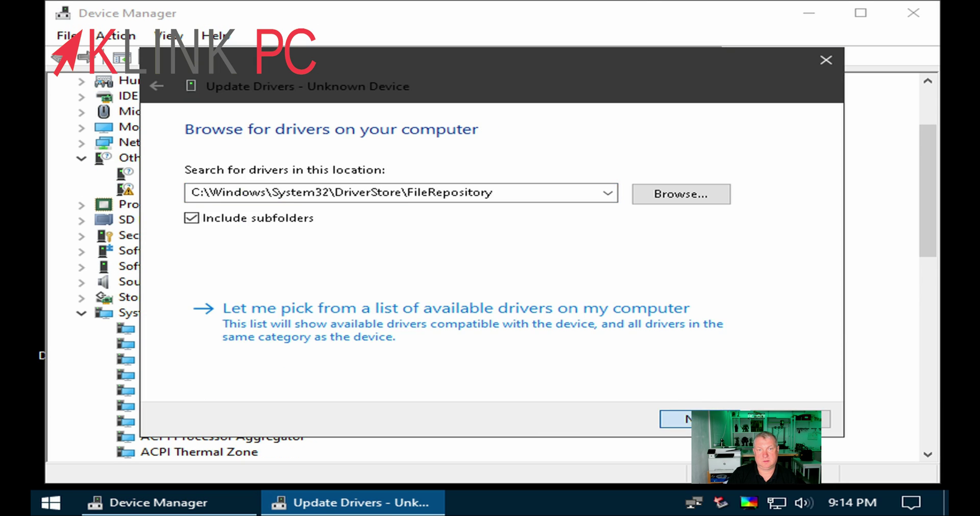
click(686, 421)
key(Return)
click(576, 420)
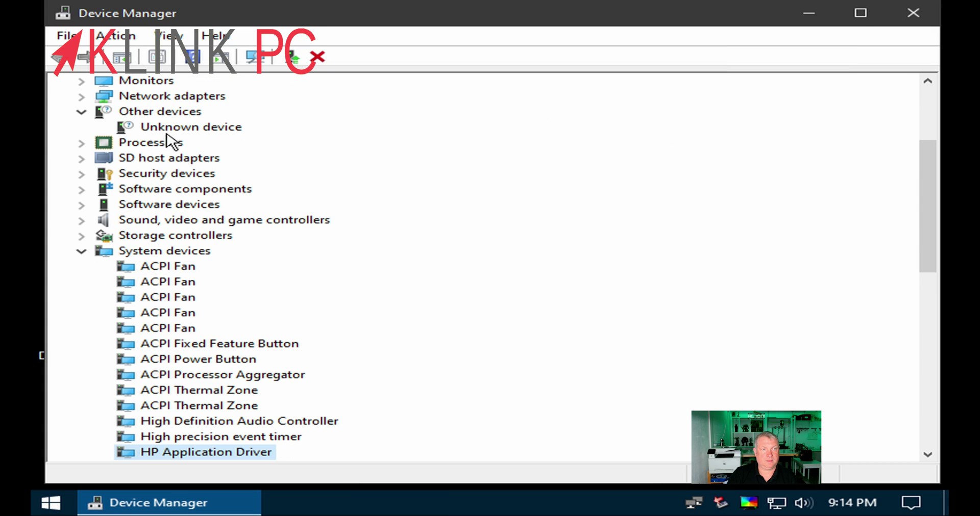
Check the remaining unknown device under Other devices and close Device Manager.
double_click(168, 130)
key(Return)
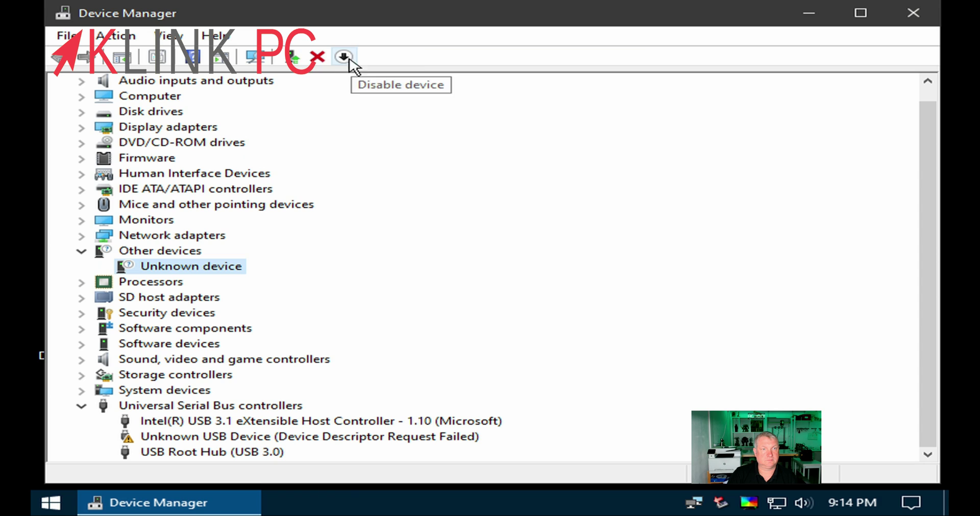
click(913, 12)
View the PortableApps folder on the MediCat v21.12 (E:) drive and minimize its window.
double_click(87, 36)
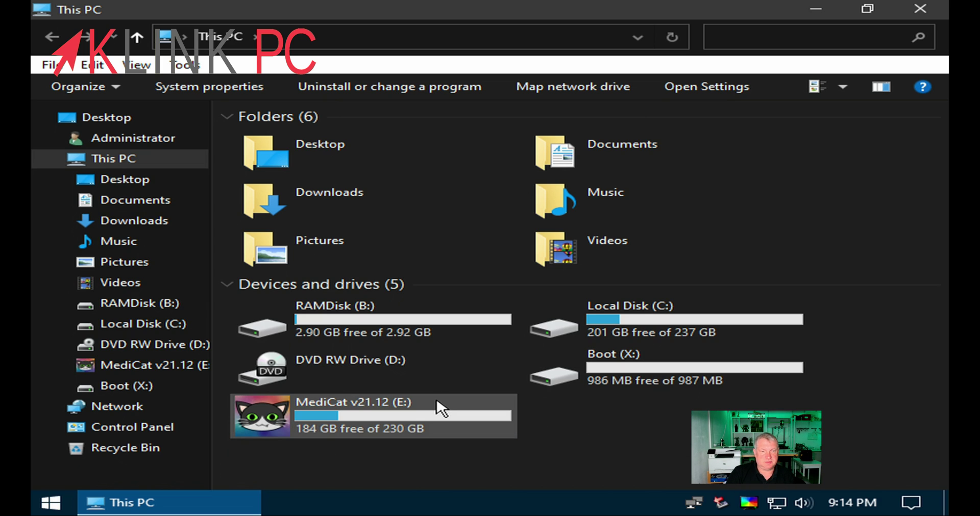
click(422, 412)
double_click(423, 413)
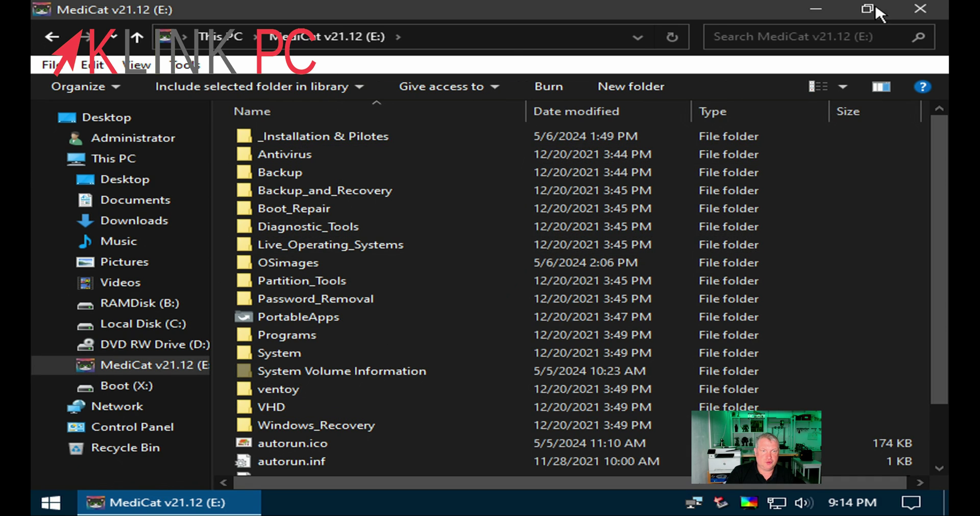
double_click(315, 321)
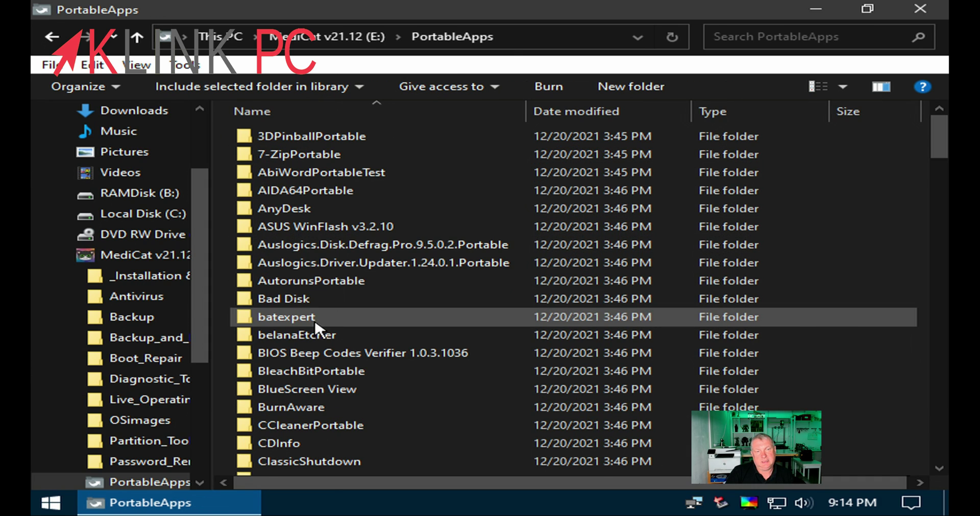
click(815, 9)
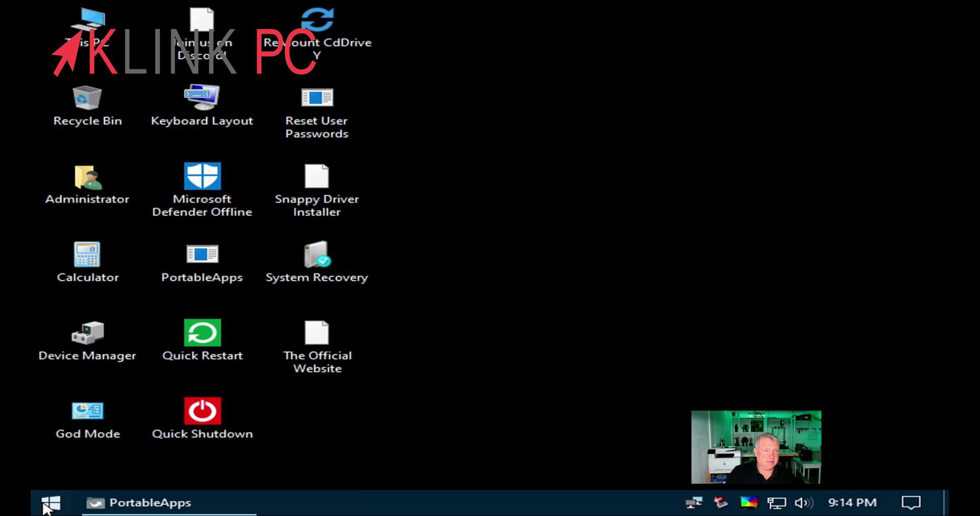
click(46, 504)
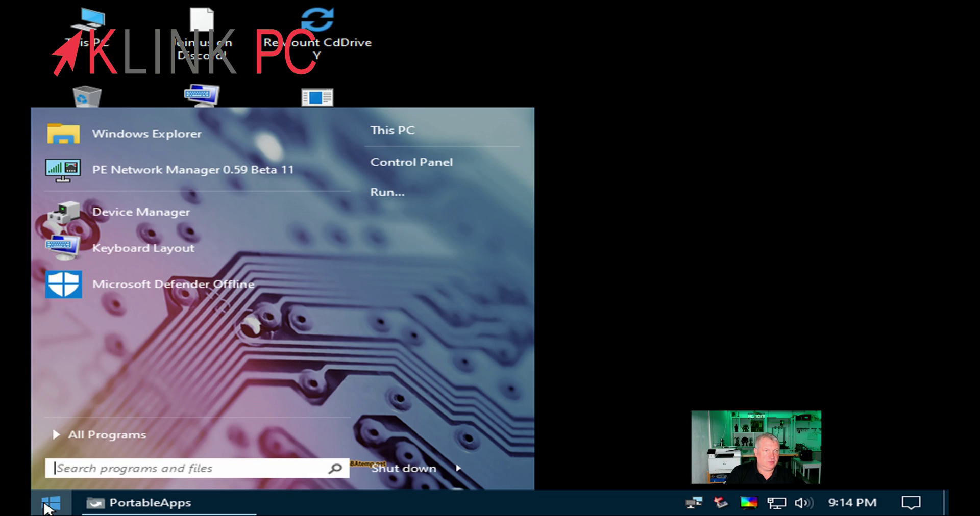
click(752, 315)
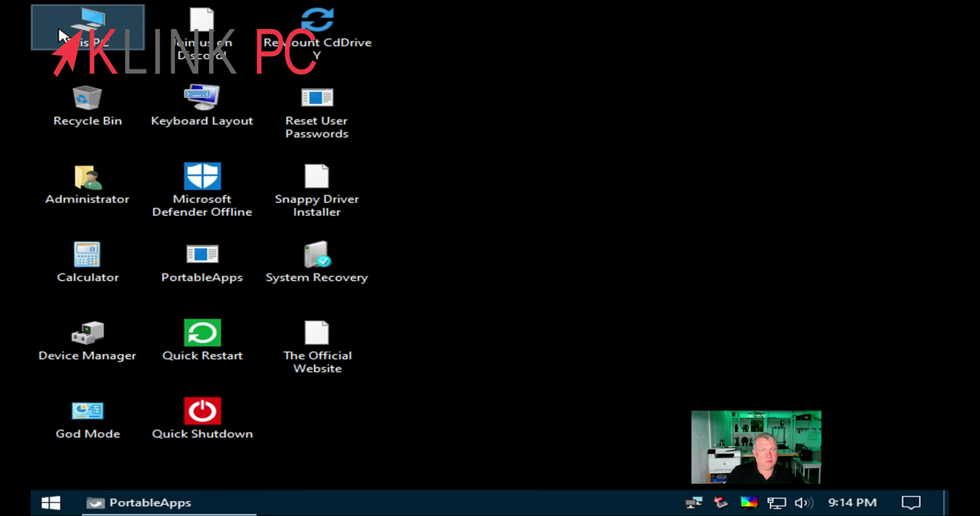
Open the MediCat v21.12 (E:) drive in a new window, look through its PortableApps folder and return to the drive's root.
double_click(102, 29)
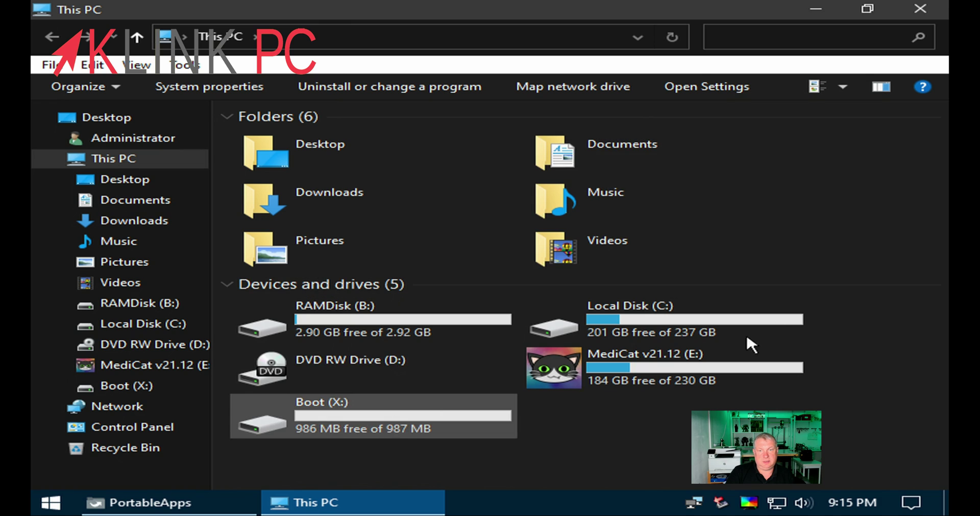
double_click(704, 372)
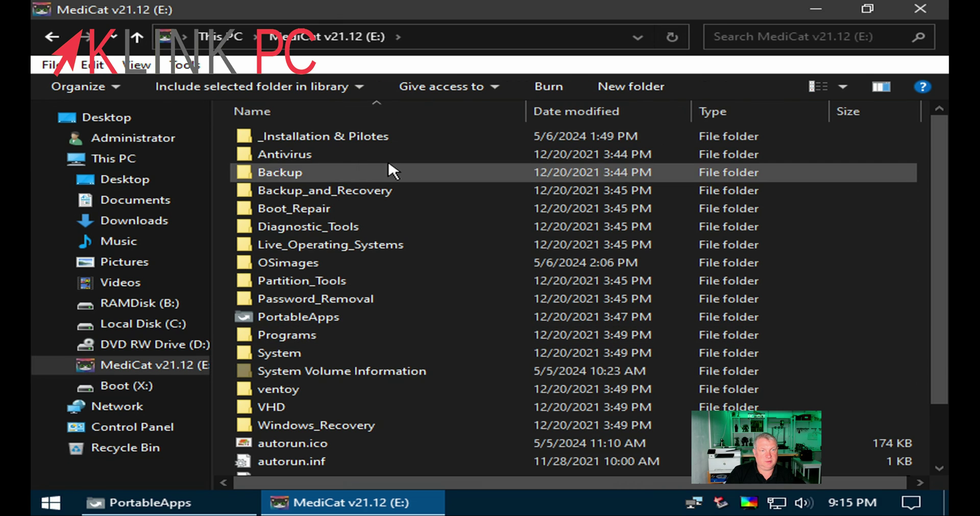
click(360, 319)
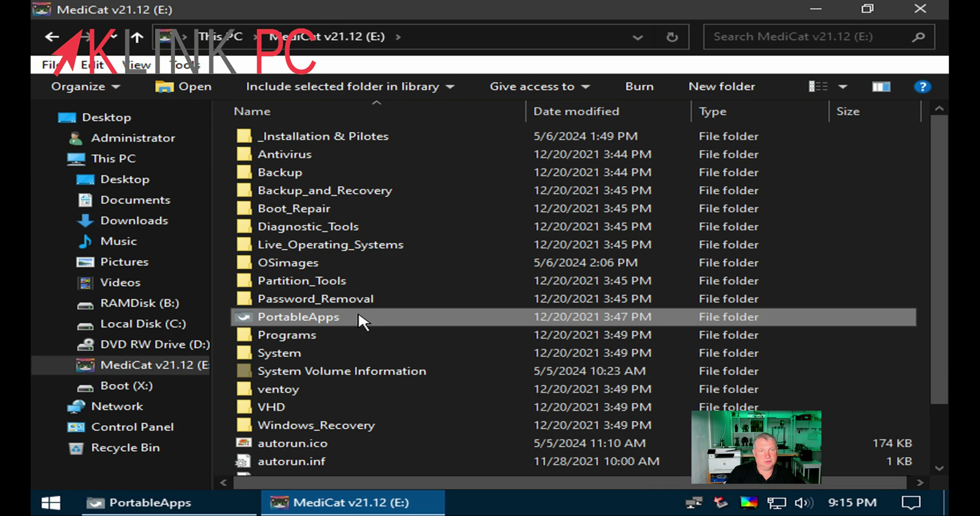
double_click(306, 318)
scroll(306, 311, down, 10)
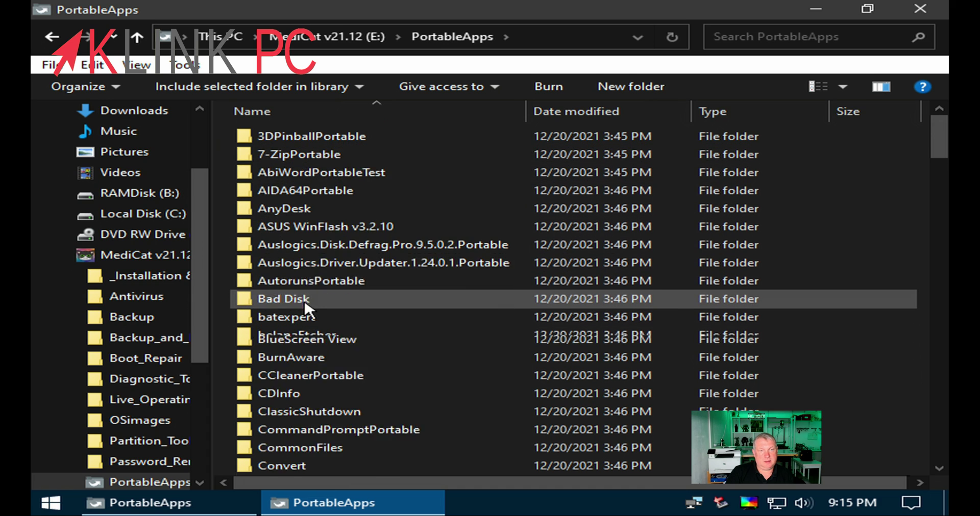
scroll(306, 309, up, 3)
click(136, 30)
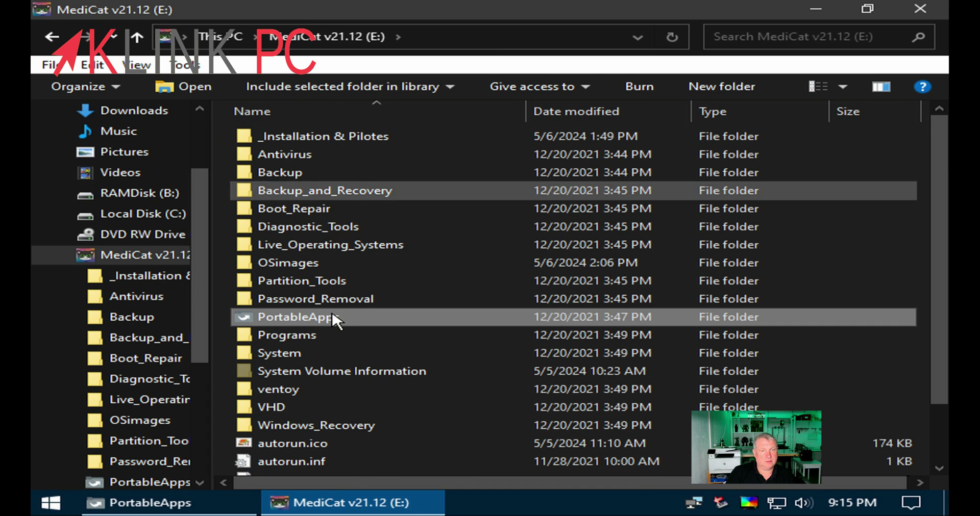
Launch Start.exe from the MediCat drive's root, look through the Disk Tools in its app menu and return to the drive window.
scroll(334, 325, down, 1)
double_click(317, 467)
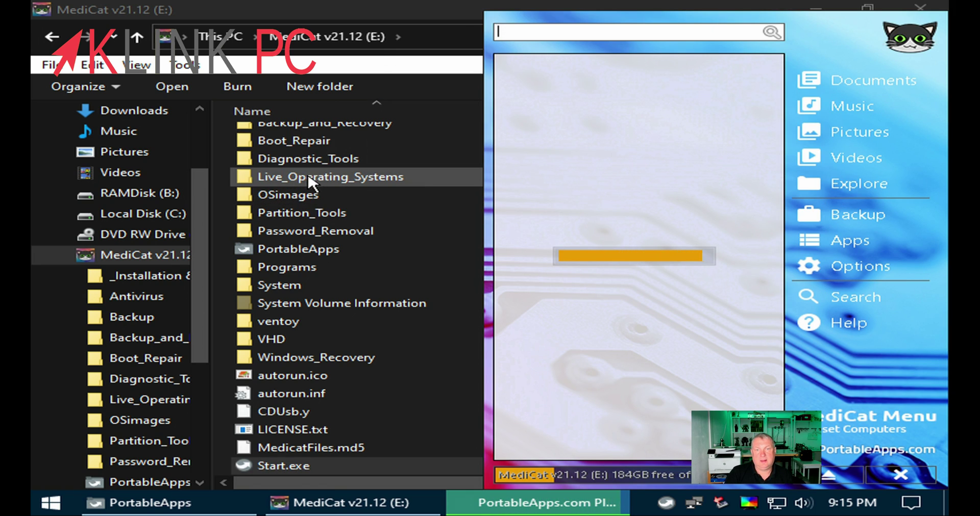
scroll(638, 224, down, 4)
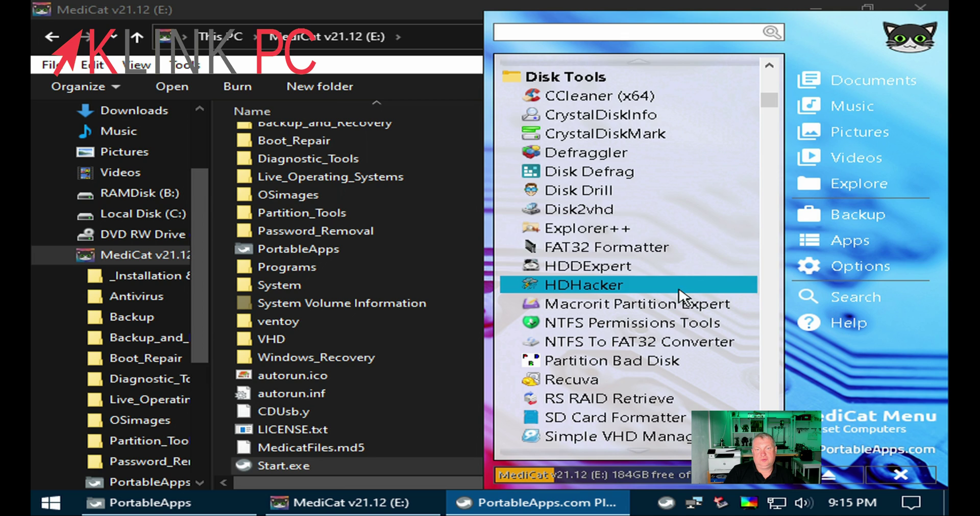
double_click(364, 10)
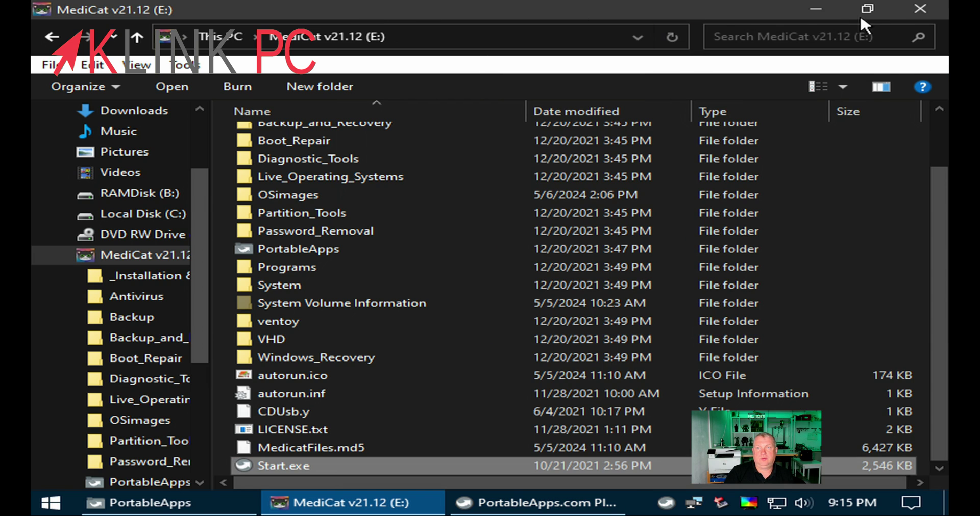
Minimize the MediCat drive window and look through the disk tools, drivers and games in the PortableApps.com app menu.
click(819, 10)
click(610, 508)
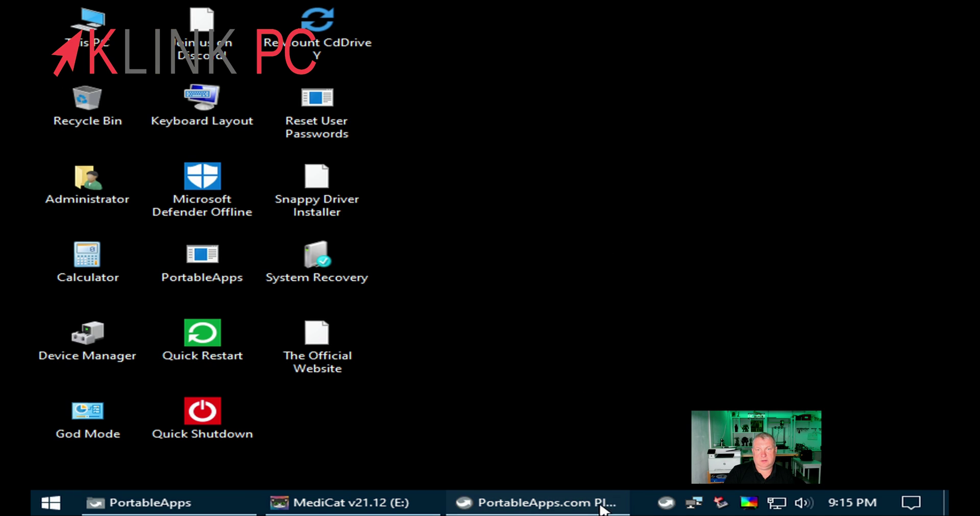
scroll(617, 232, down, 2)
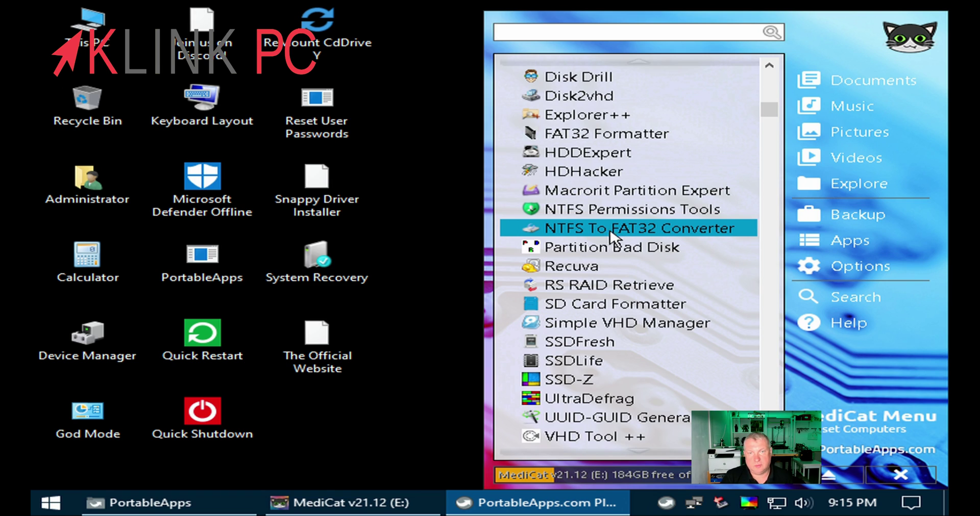
scroll(599, 288, down, 9)
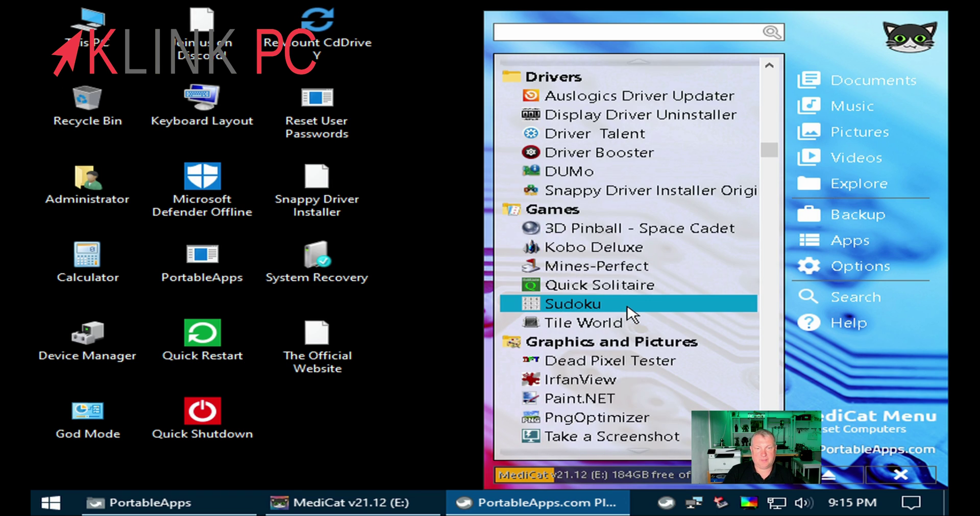
scroll(627, 321, up, 7)
Go up to the MediCat drive's root and look inside the _Installation & Pilotes folder and its Installation new PC subfolder.
click(235, 504)
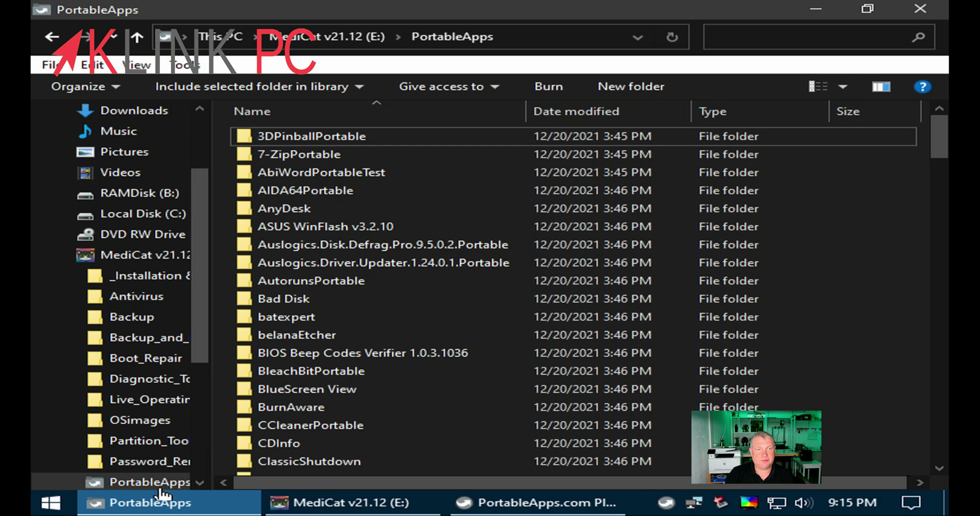
click(139, 37)
click(138, 36)
double_click(619, 366)
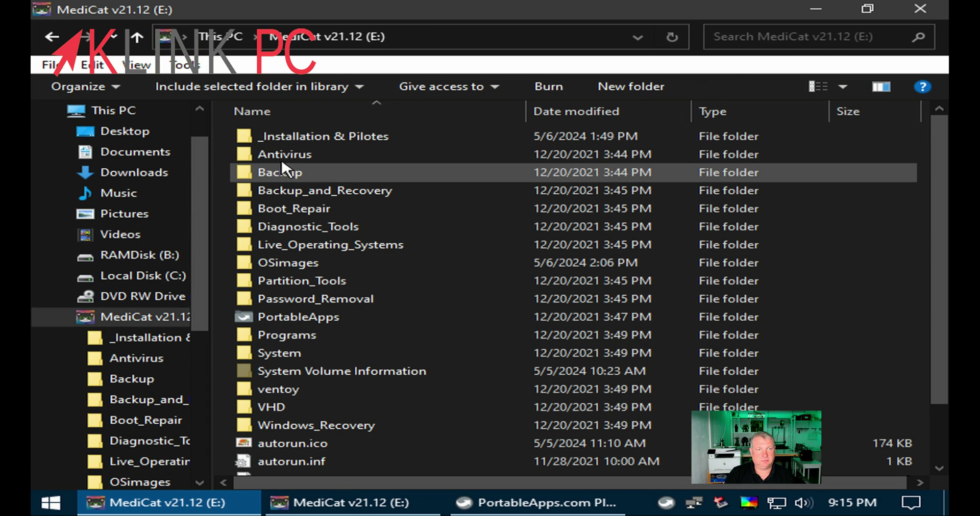
double_click(355, 136)
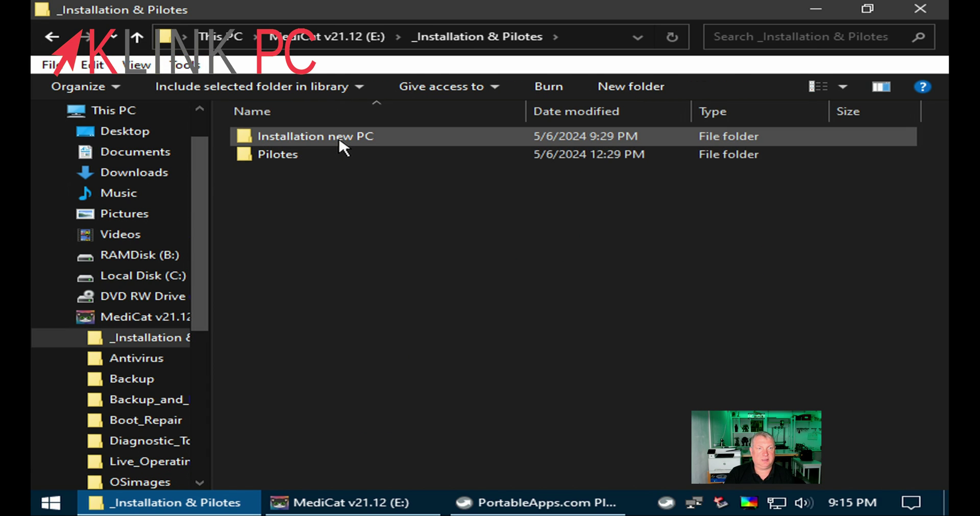
double_click(339, 142)
click(137, 37)
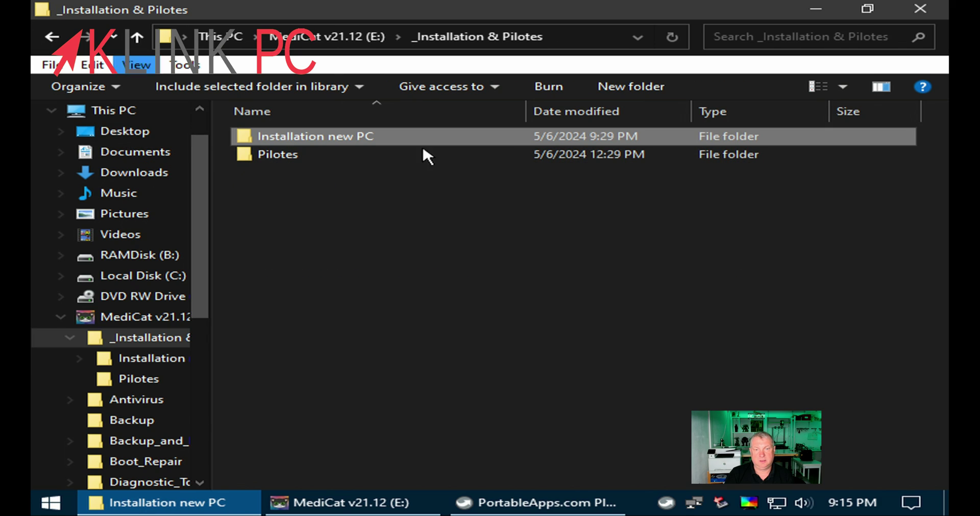
Look through the app menu's drivers, hardware tools and imaging tools, and return to the folder window.
click(535, 501)
scroll(628, 255, down, 4)
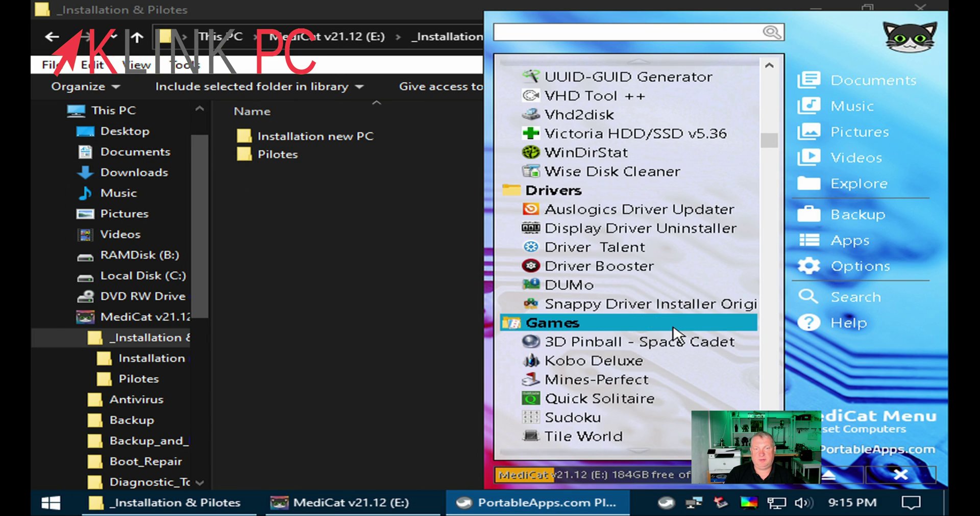
scroll(676, 335, down, 10)
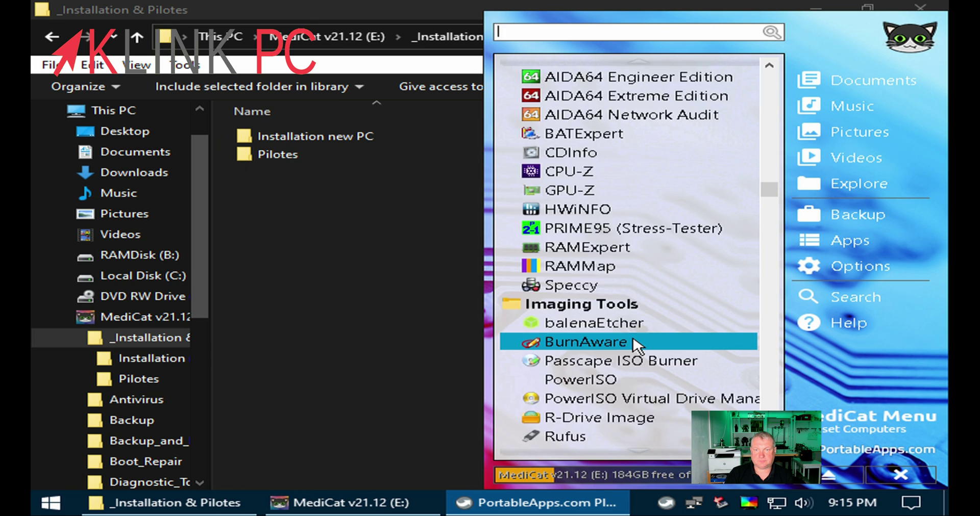
scroll(636, 345, up, 15)
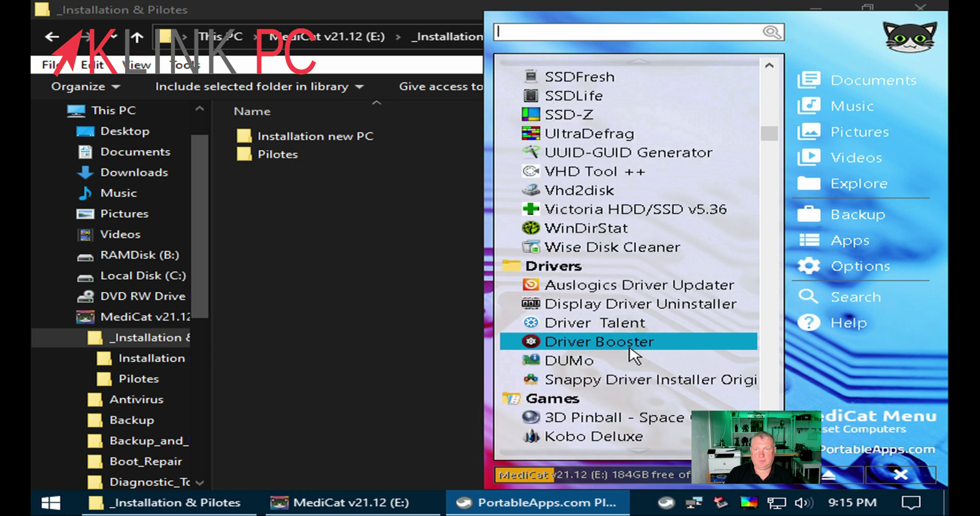
click(343, 221)
Switch to the MediCat v21.12 (E:) window and browse the app menu from Disk Tools to Installing Windows over it.
click(339, 503)
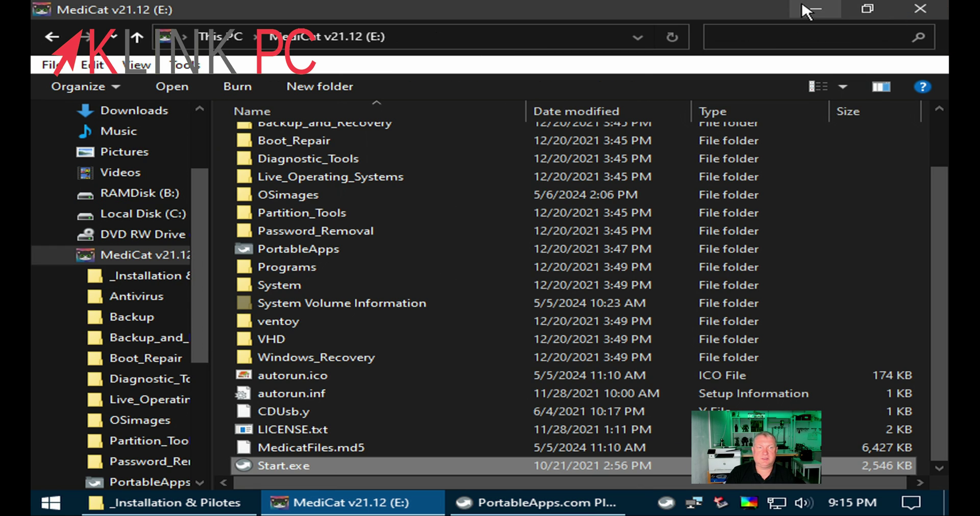
click(806, 11)
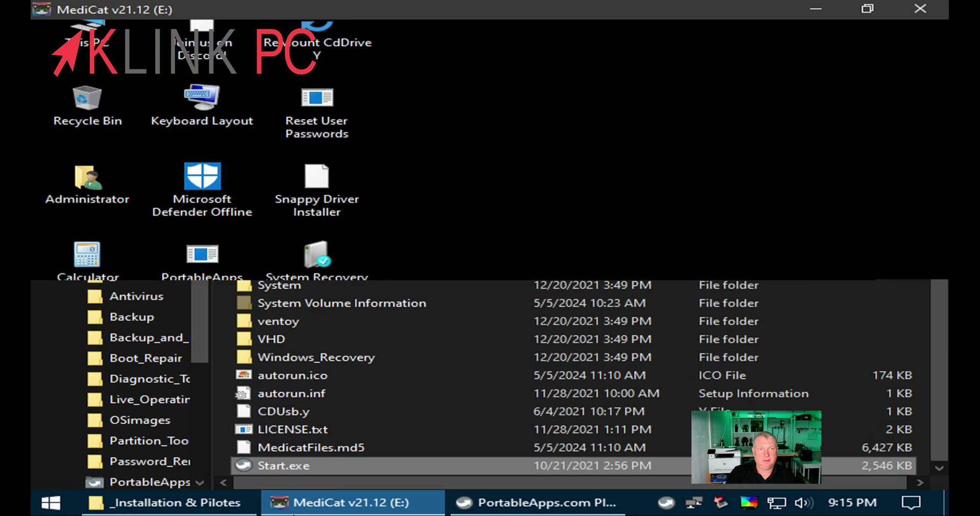
click(352, 502)
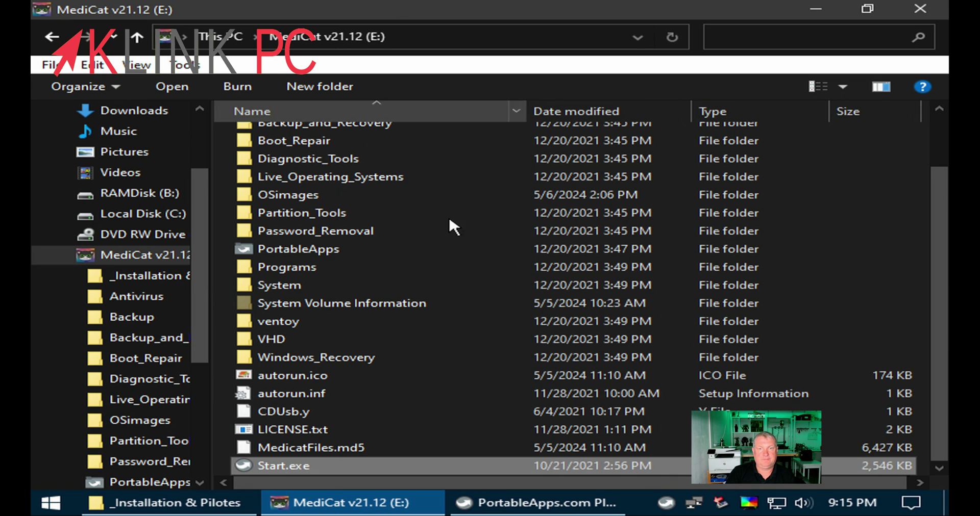
click(536, 503)
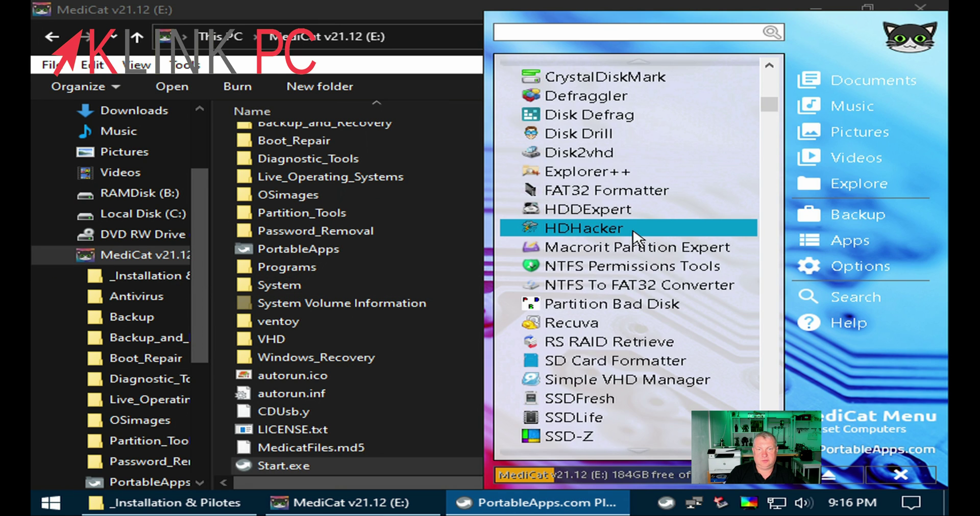
scroll(633, 231, down, 20)
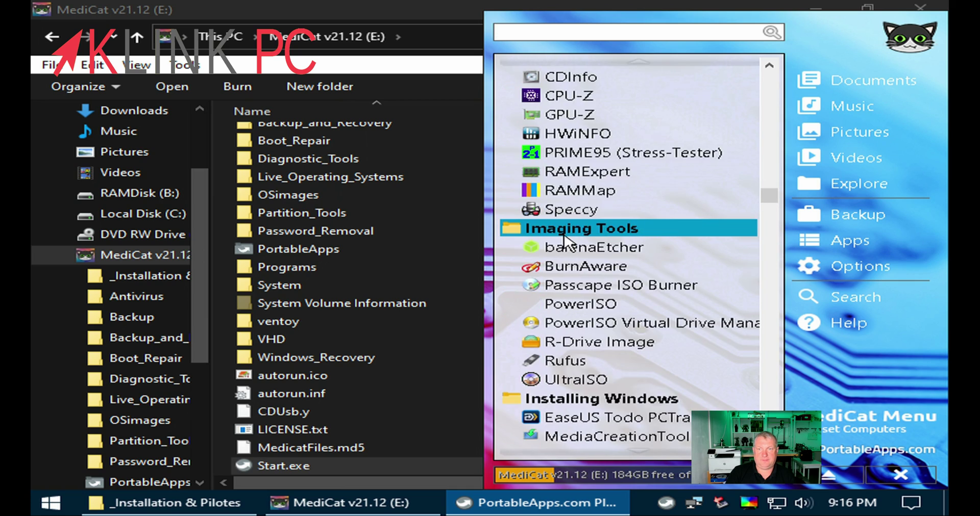
scroll(564, 240, up, 15)
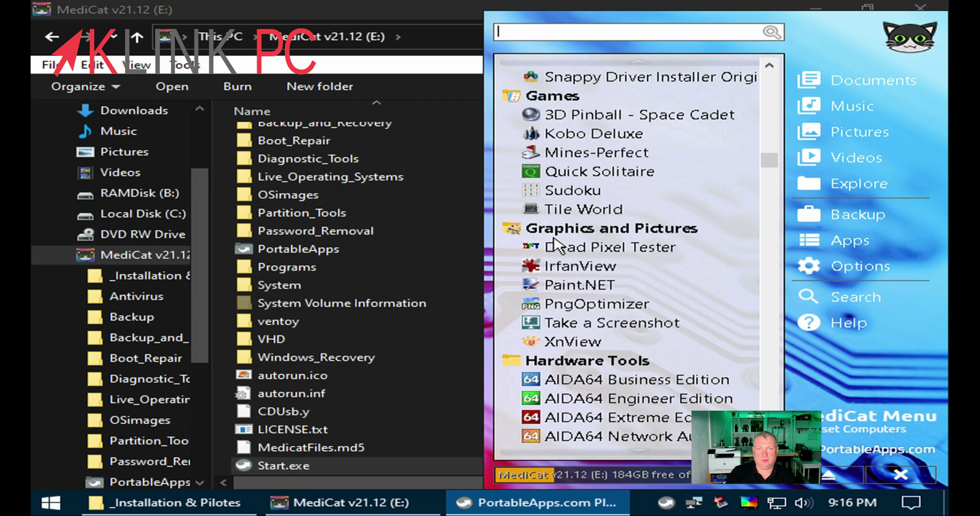
Dismiss the app menu and close the MediCat v21.12 (E:) drive window.
click(459, 16)
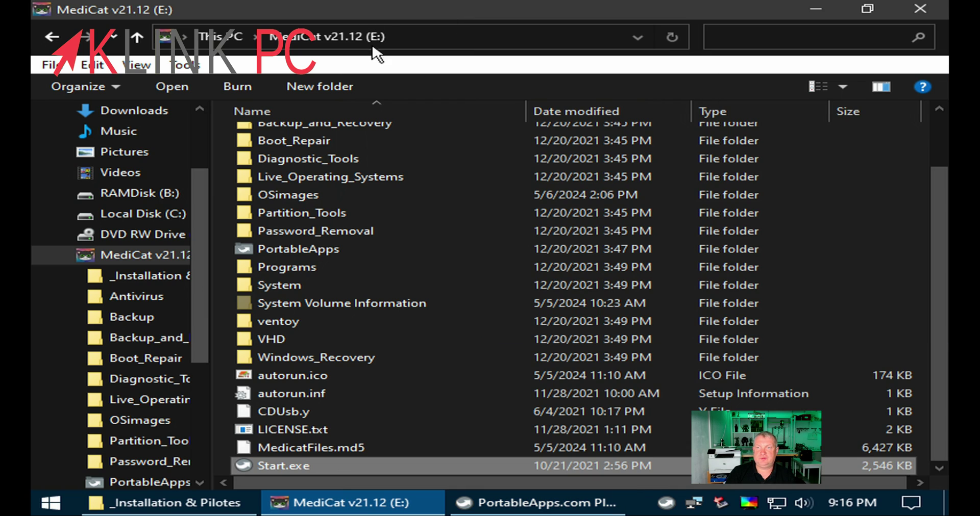
click(815, 9)
click(352, 502)
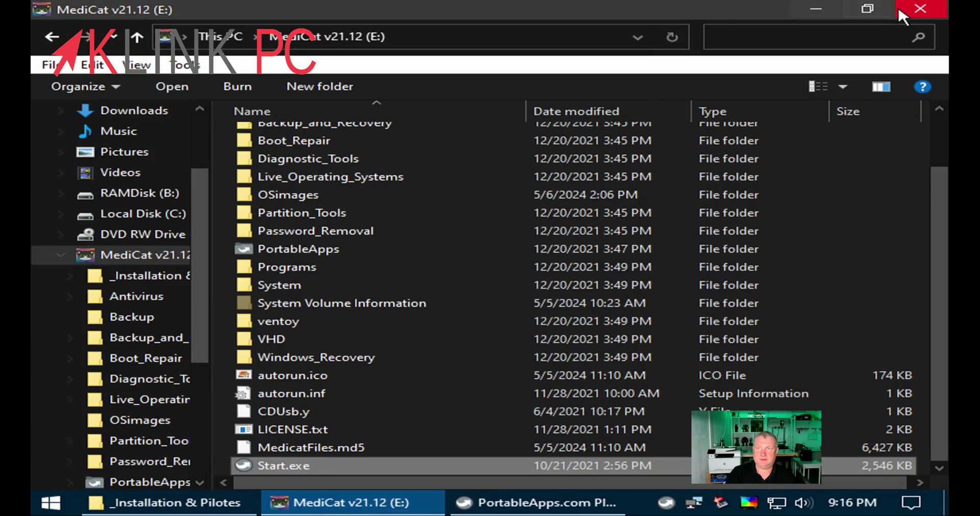
click(930, 14)
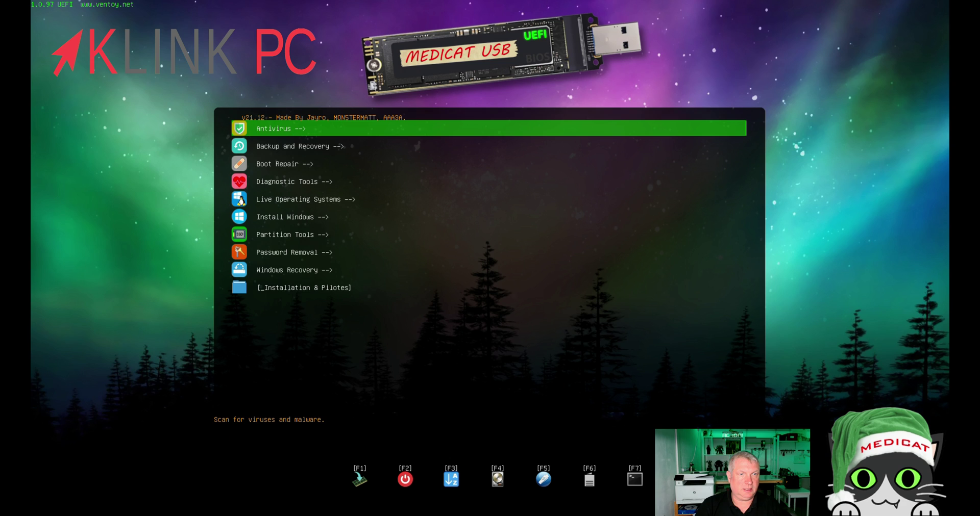
Open the Partition Tools category in the MediCat USB boot menu.
key(Down)
key(Down)
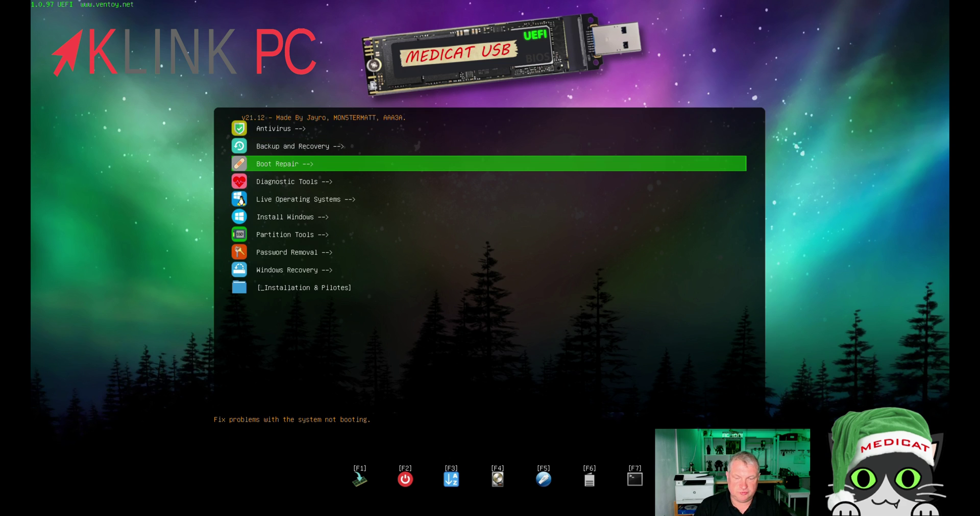
key(Down)
key(Down)
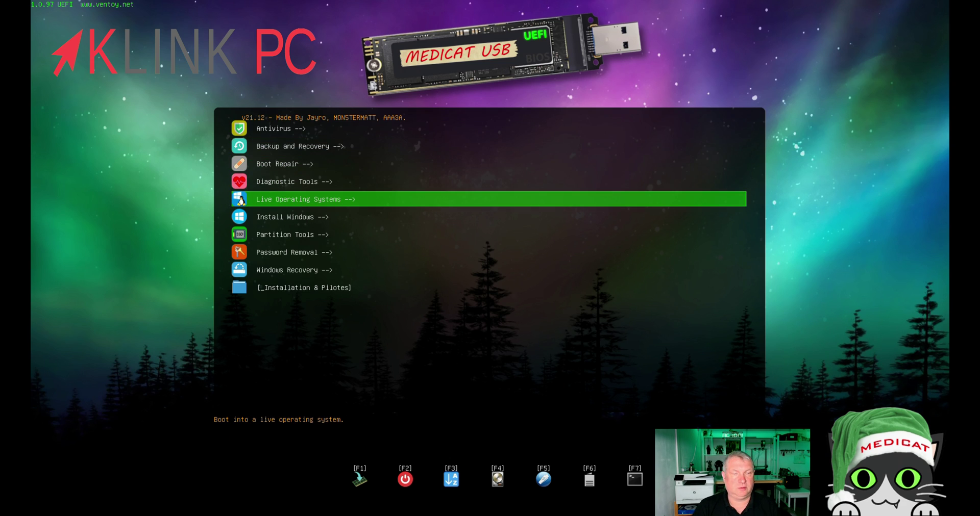
key(Down)
key(Down)
key(Return)
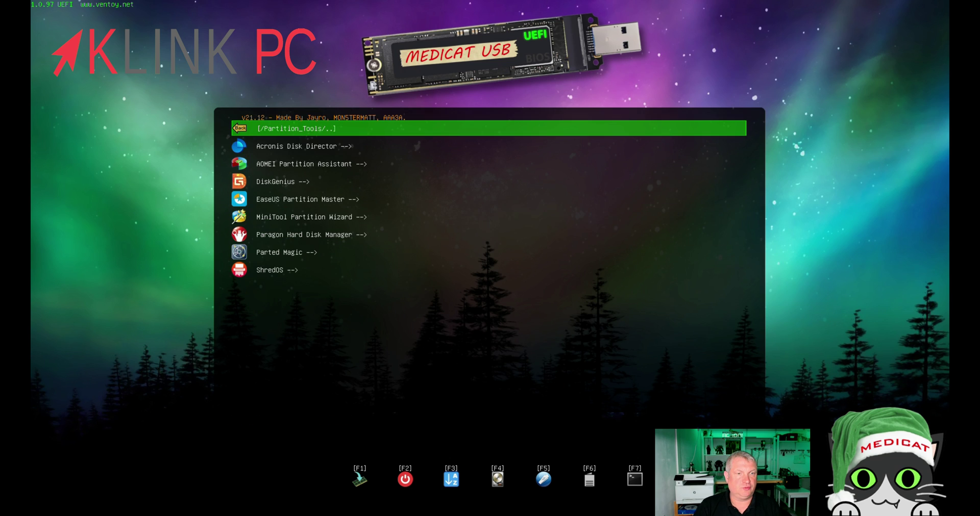
Choose MiniTool Partition Wizard from the partition tools and boot it.
key(Down)
key(Down)
key(Down)
key(Down)
key(Down)
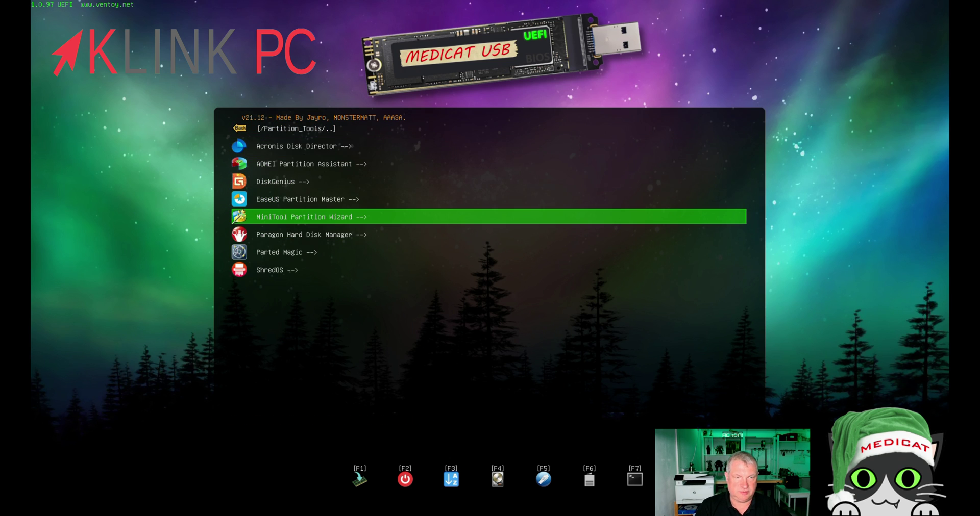
key(Return)
key(Down)
key(Return)
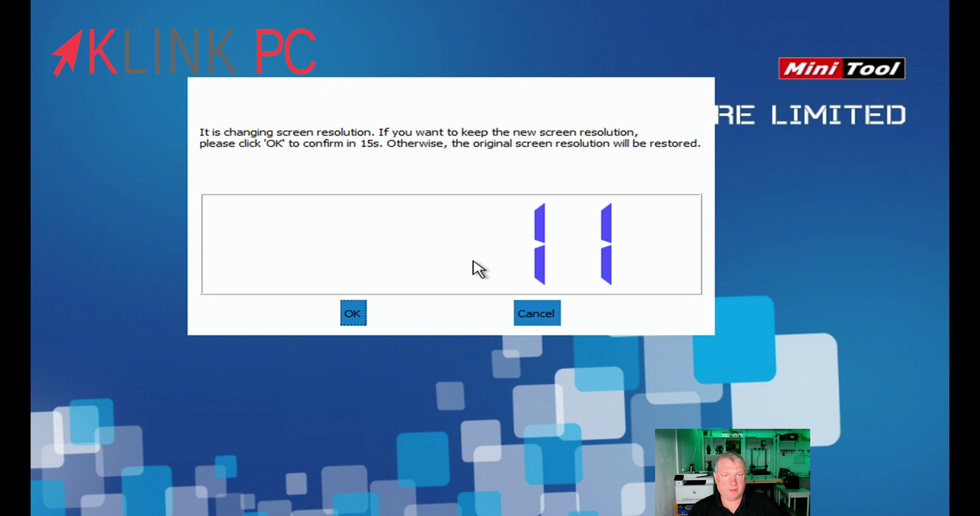
Keep the new screen resolution and launch MiniTool Partition Wizard from the MiniTool PE Loader.
click(356, 317)
click(354, 334)
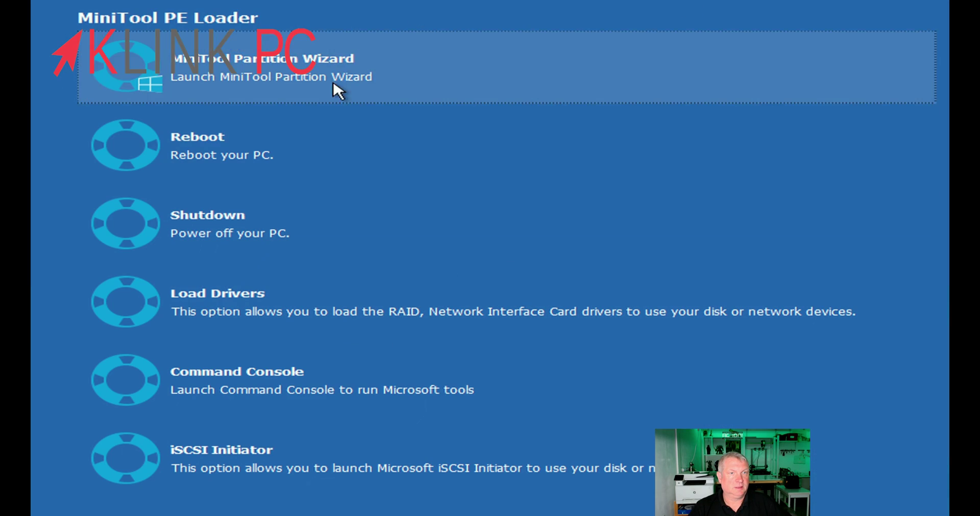
click(501, 71)
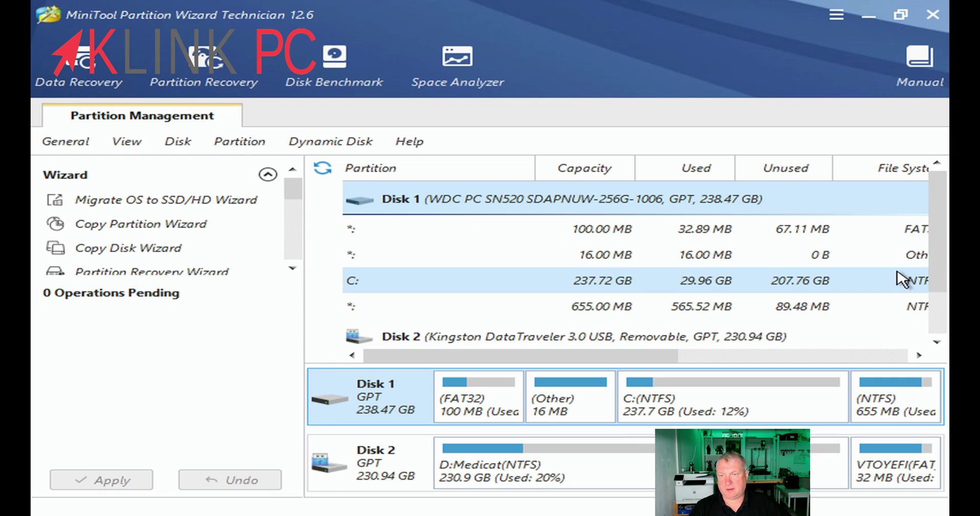
Review the disk list and examine the operations offered for the D:Medicat partition on Disk 2.
scroll(939, 306, down, 1)
scroll(938, 305, down, 1)
scroll(715, 255, up, 2)
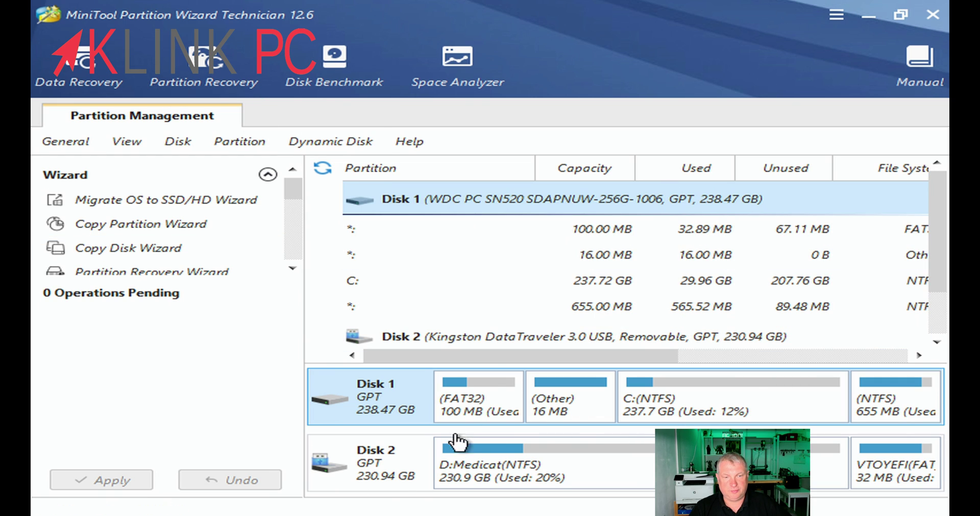
click(549, 488)
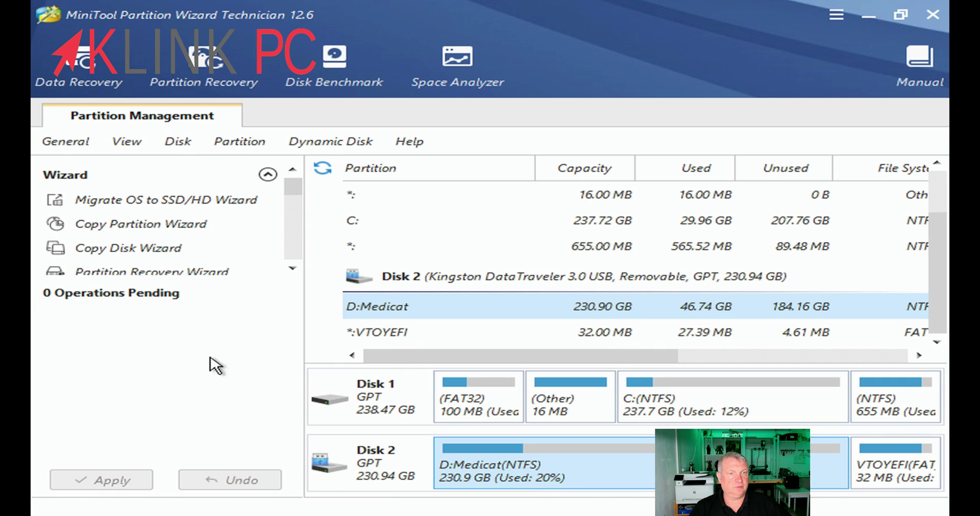
right_click(564, 491)
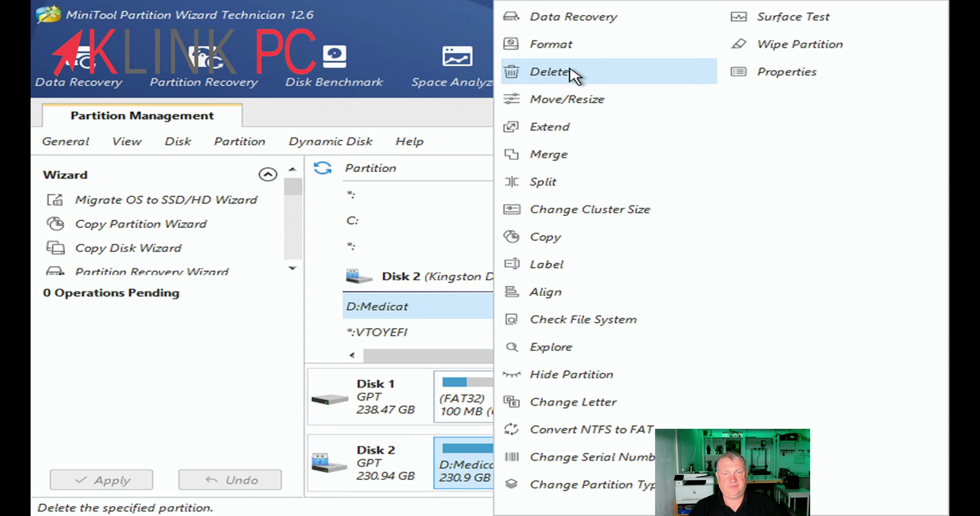
Examine the partitions on Disk 1 and the operations offered for its C: partition.
click(455, 404)
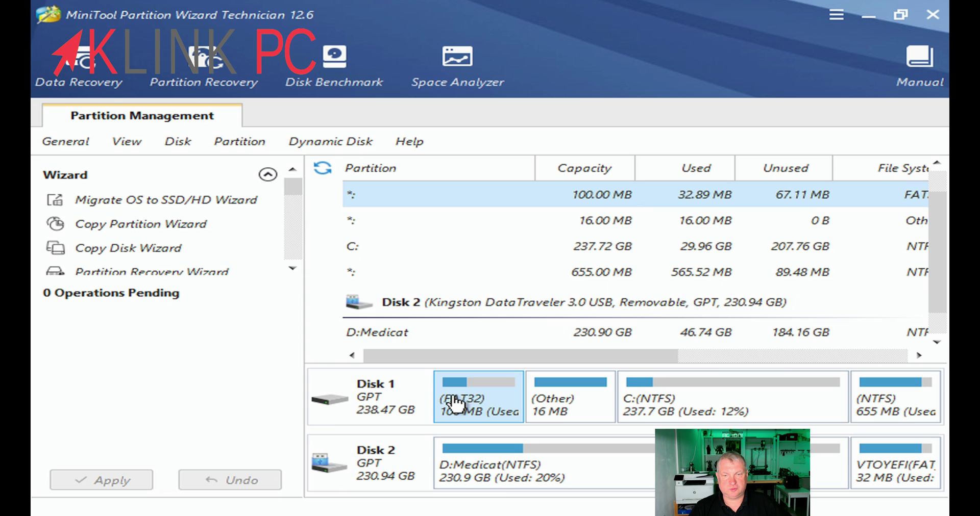
click(637, 410)
right_click(686, 409)
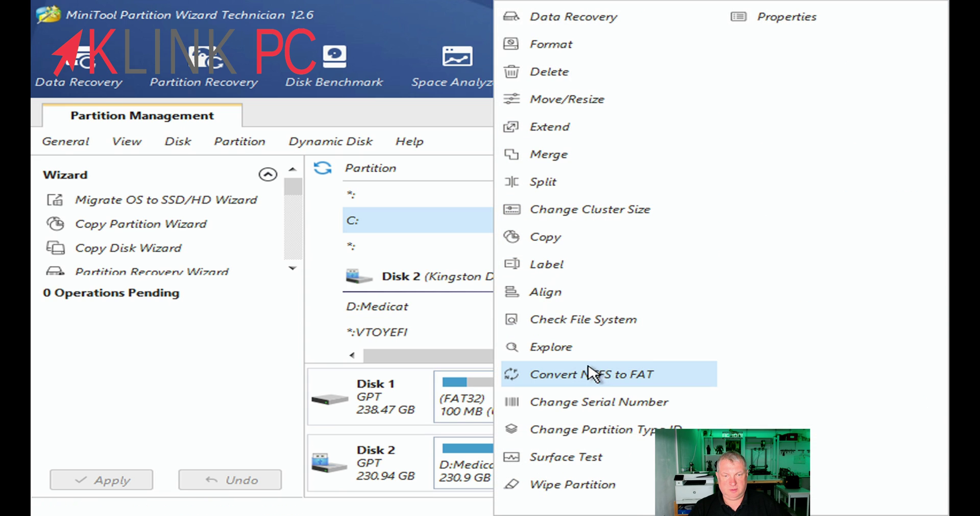
click(265, 84)
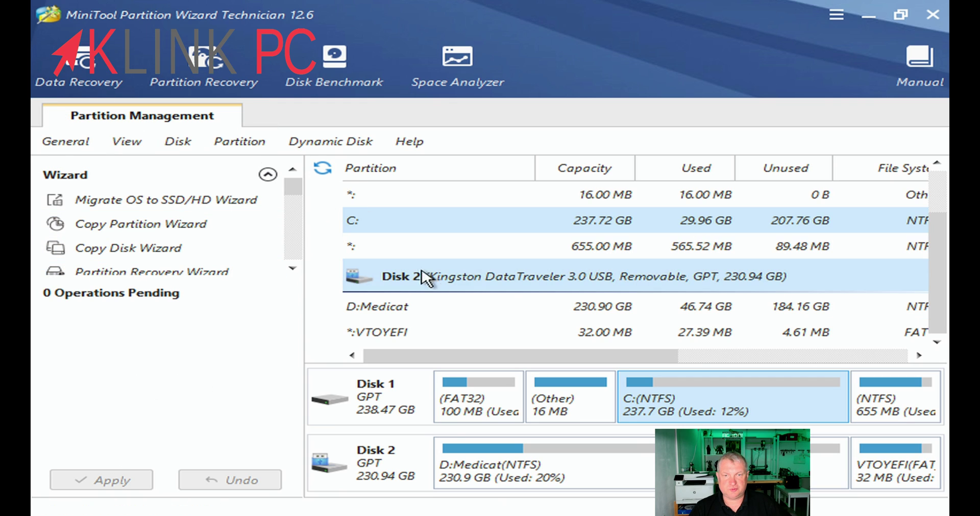
click(620, 249)
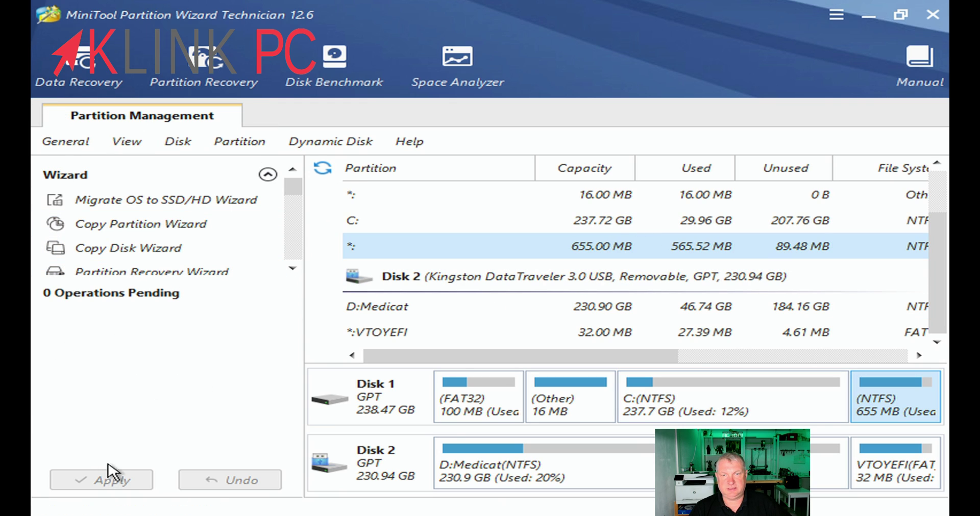